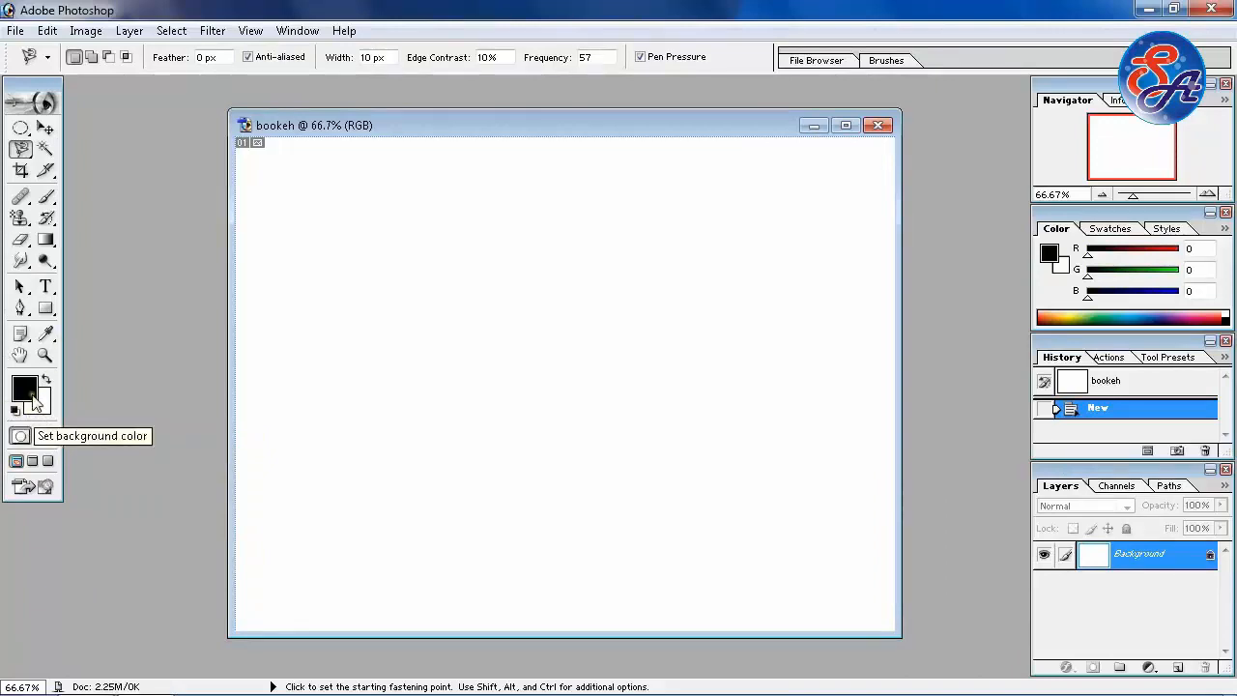
# - Set the foreground color to 2a2a2a and fill the Background layer of the bookeh document with it
pyautogui.click(29, 392)
pyautogui.moveTo(1027, 338); pyautogui.dragTo(973, 346)
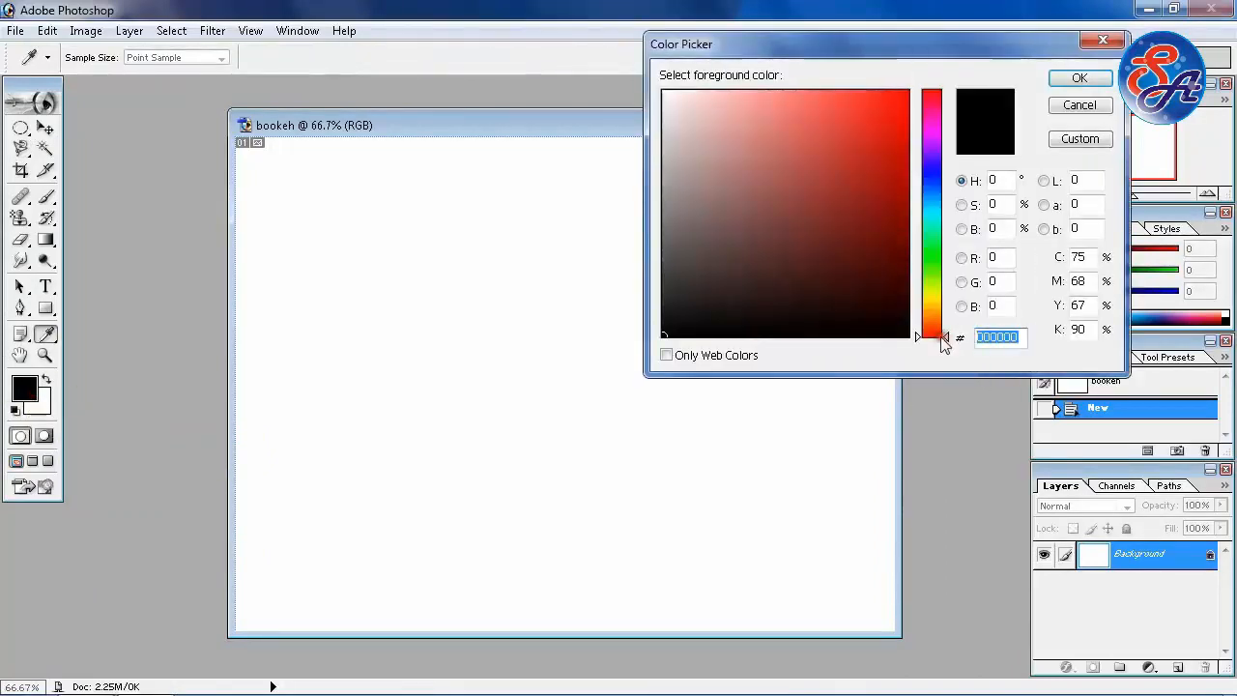
pyautogui.write('2a2a2a')
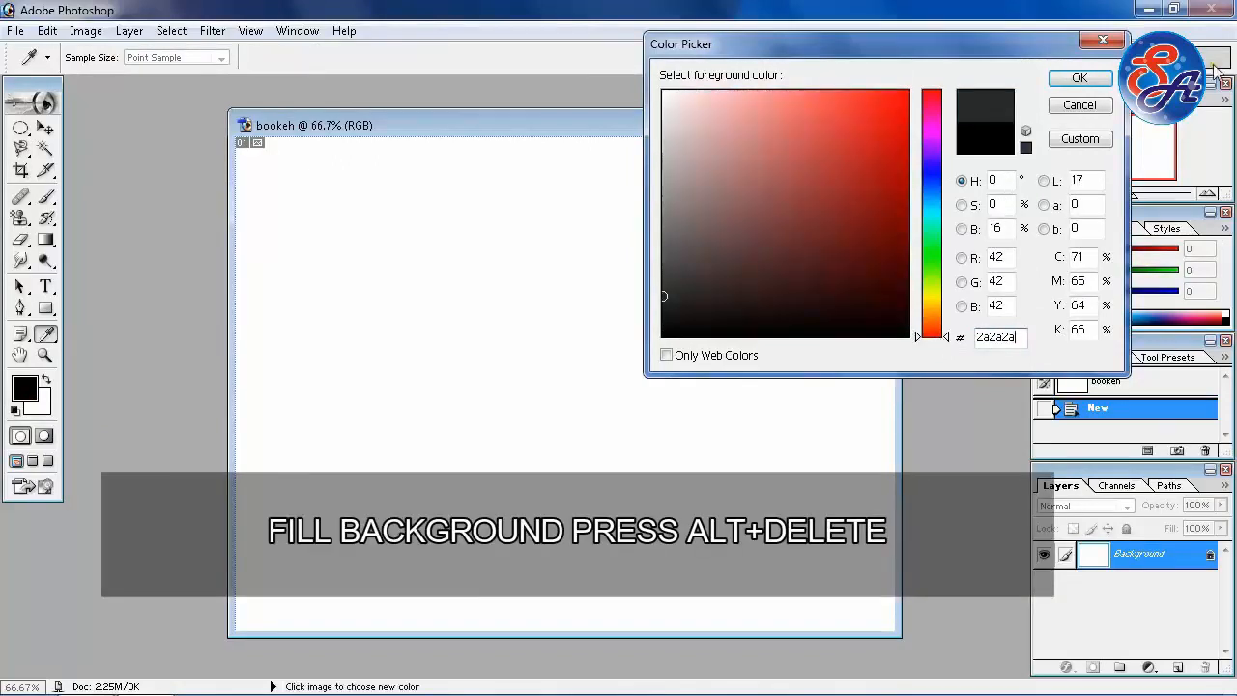
pyautogui.click(1090, 80)
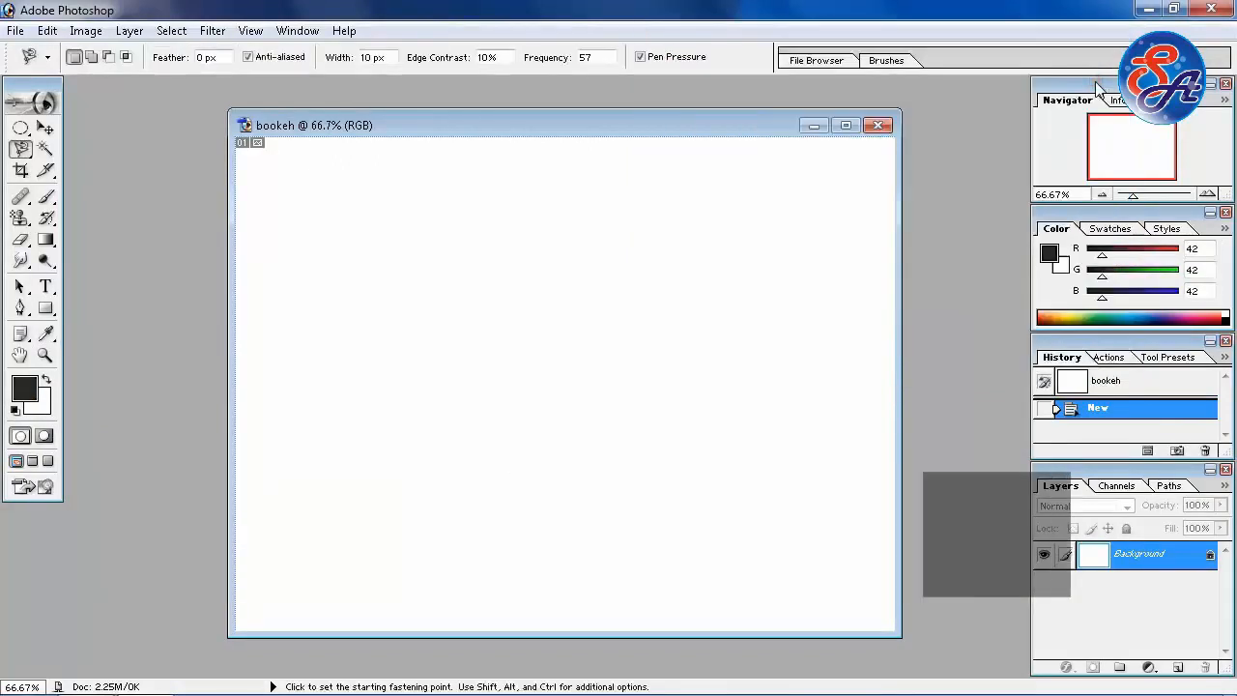
pyautogui.hotkey('alt', 'Delete')
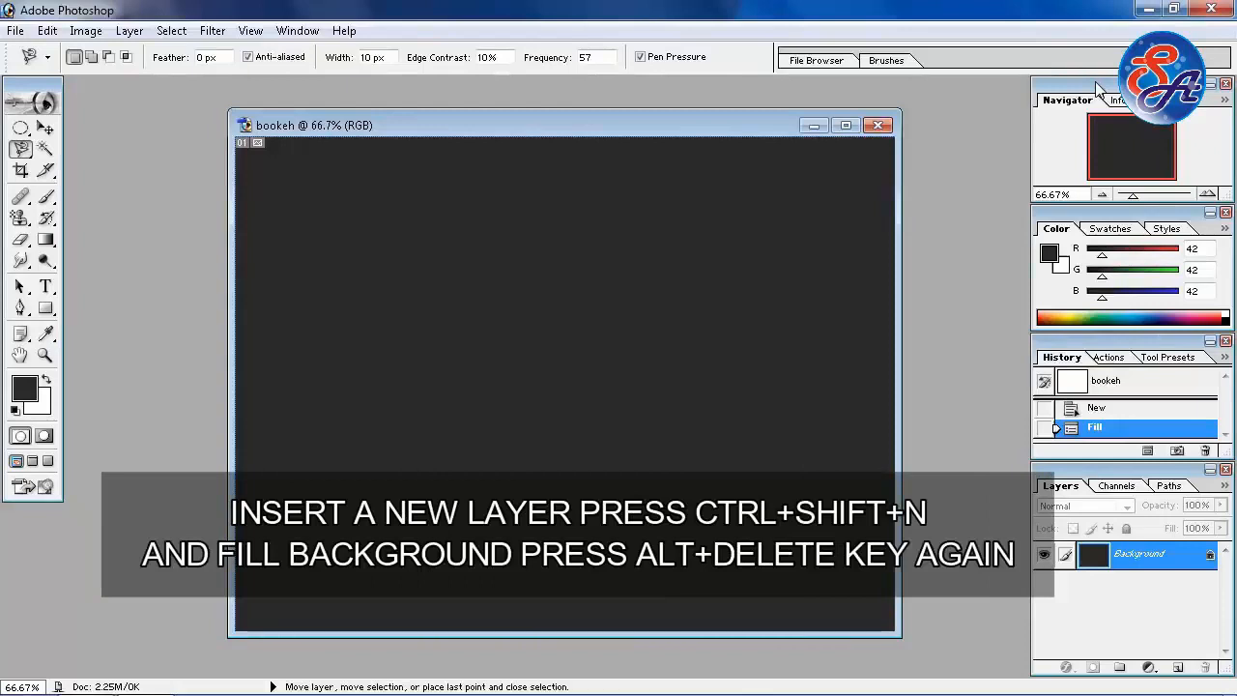
# - Create a new layer above the Background and fill it with the dark gray foreground color
pyautogui.hotkey('ctrl', 'shift', 'n')
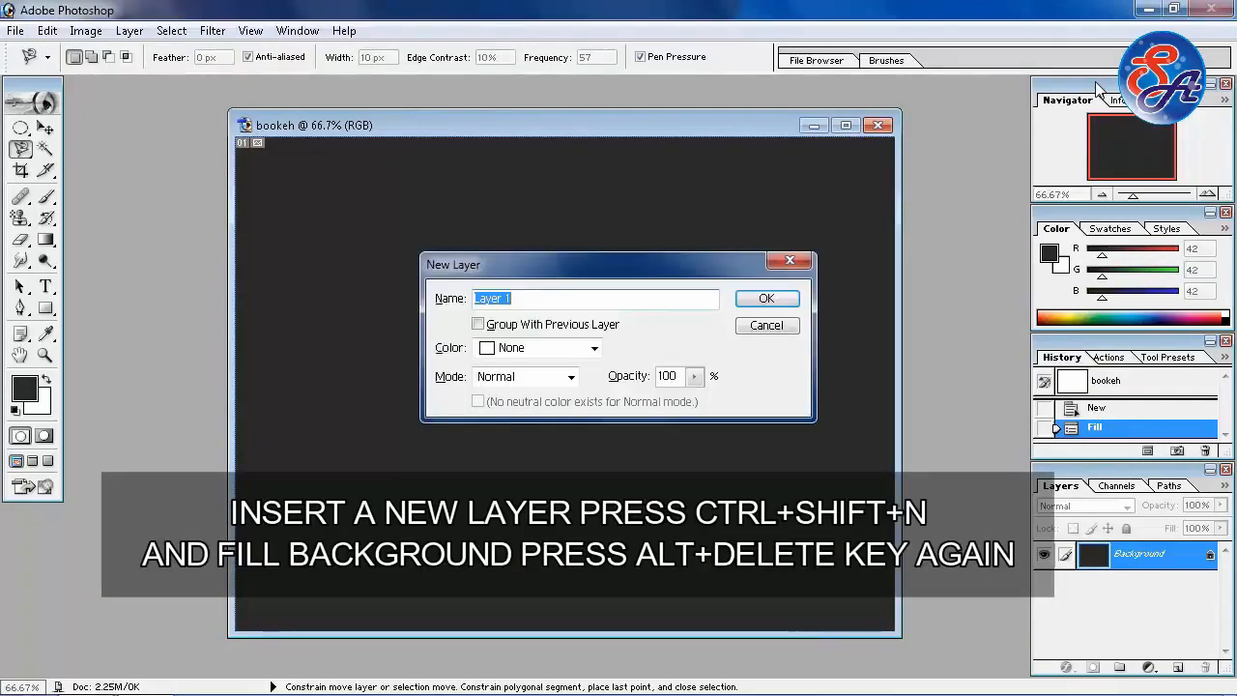
pyautogui.press('Return')
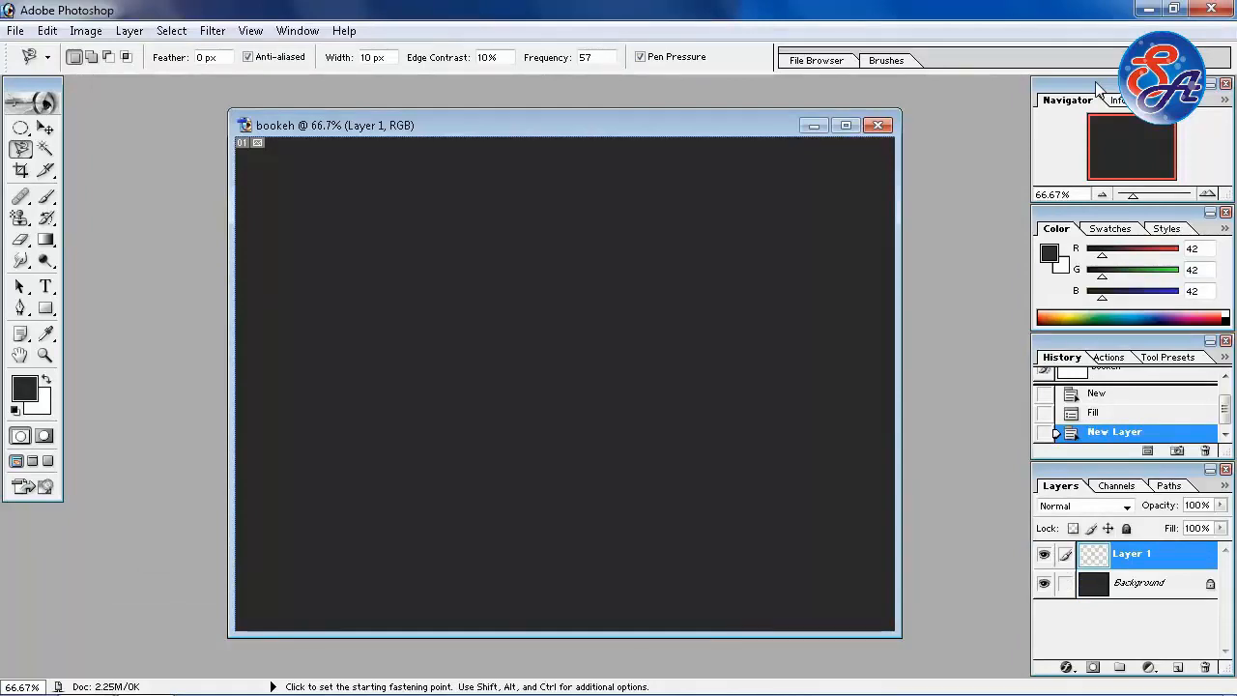
pyautogui.press('alt')
pyautogui.hotkey('alt', 'BackSpace')
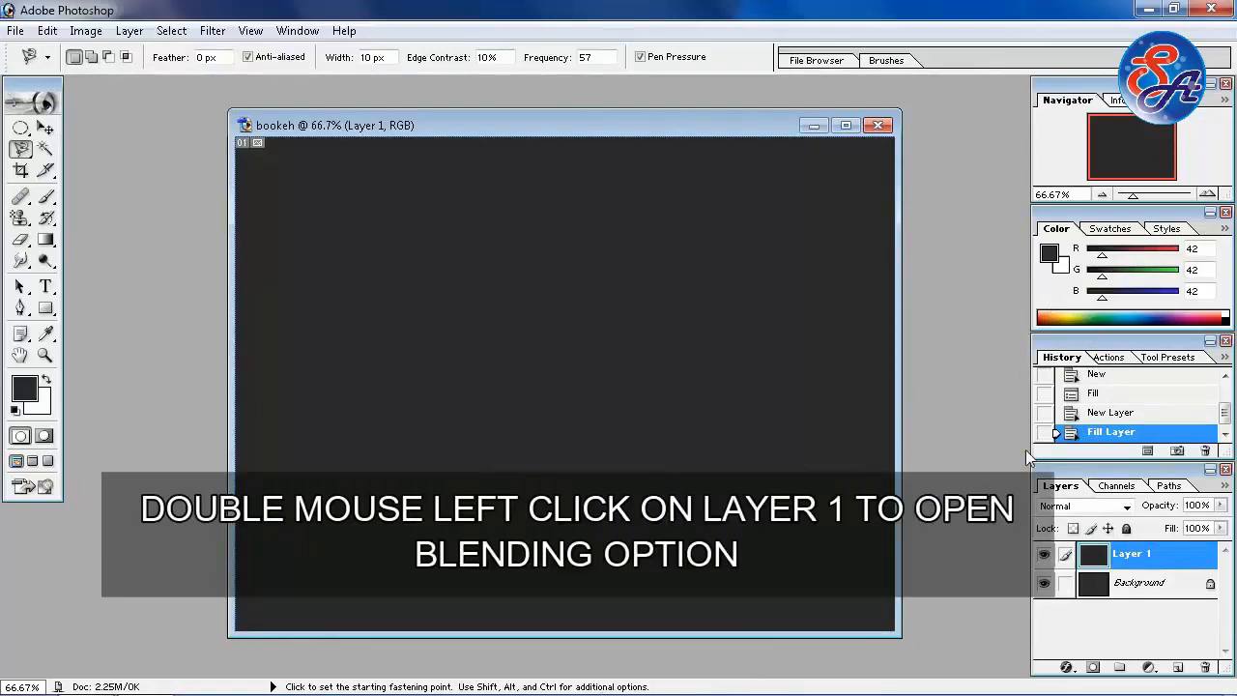
# - Add a Gradient Overlay style to Layer 1 with its blend mode set to Overlay
pyautogui.doubleClick(1093, 565)
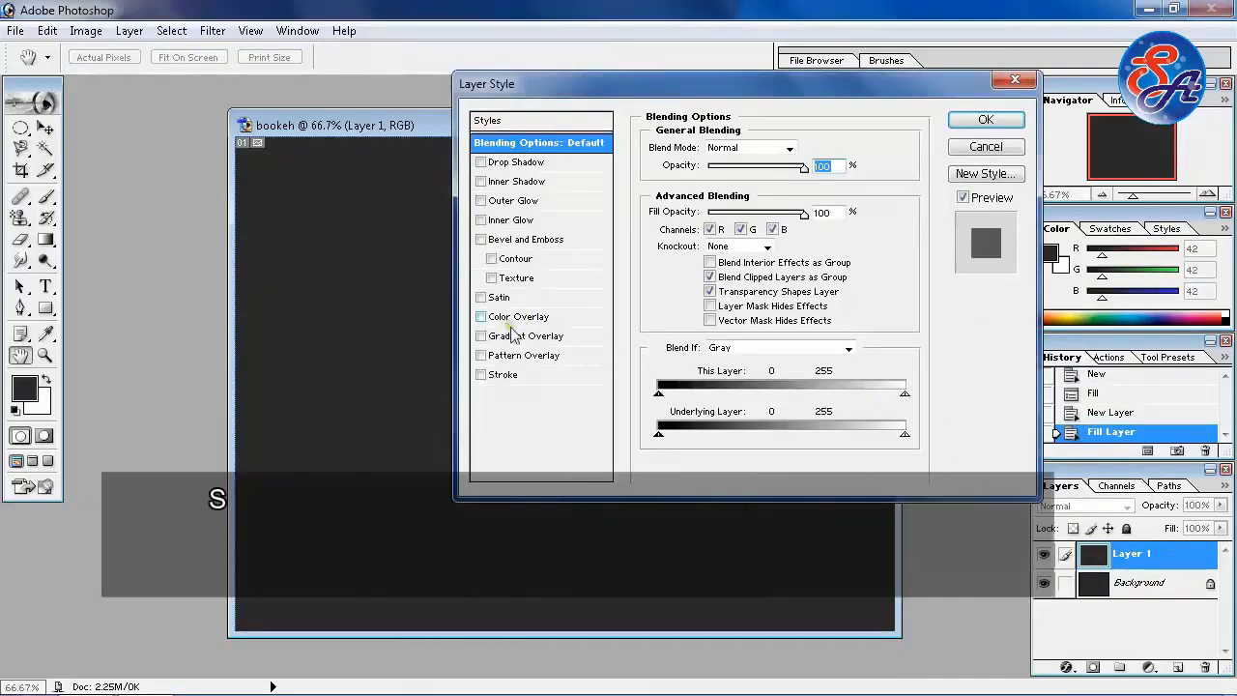
pyautogui.click(560, 339)
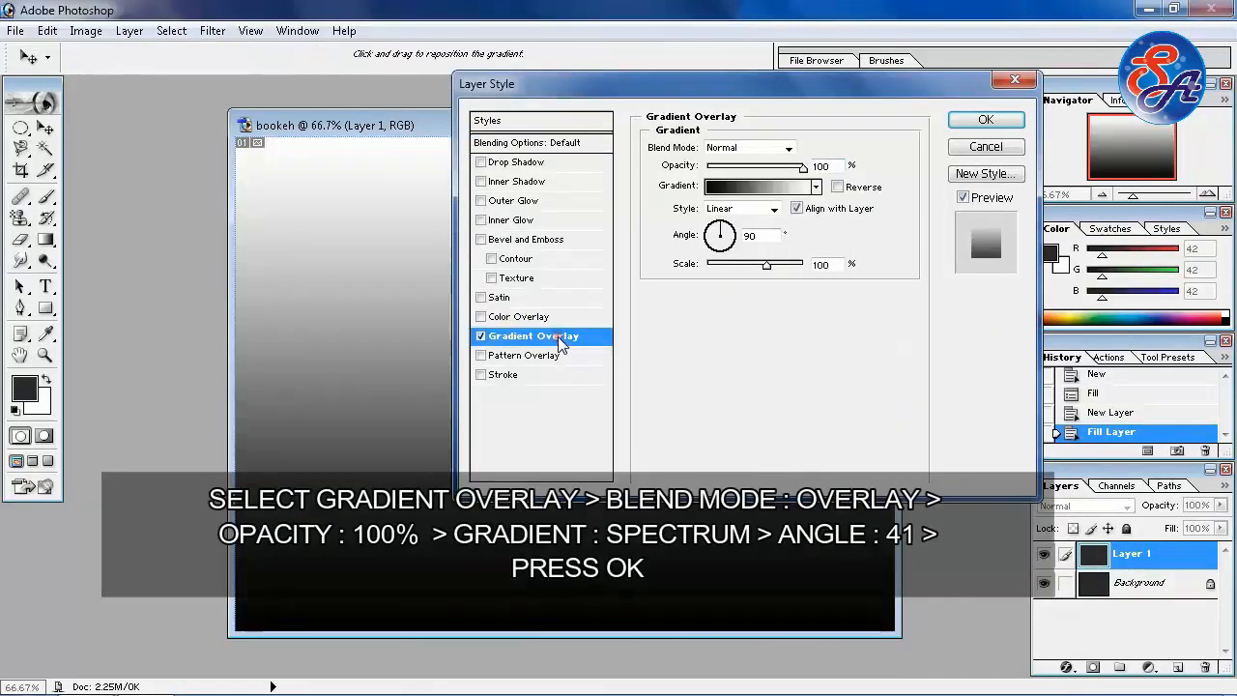
pyautogui.click(790, 148)
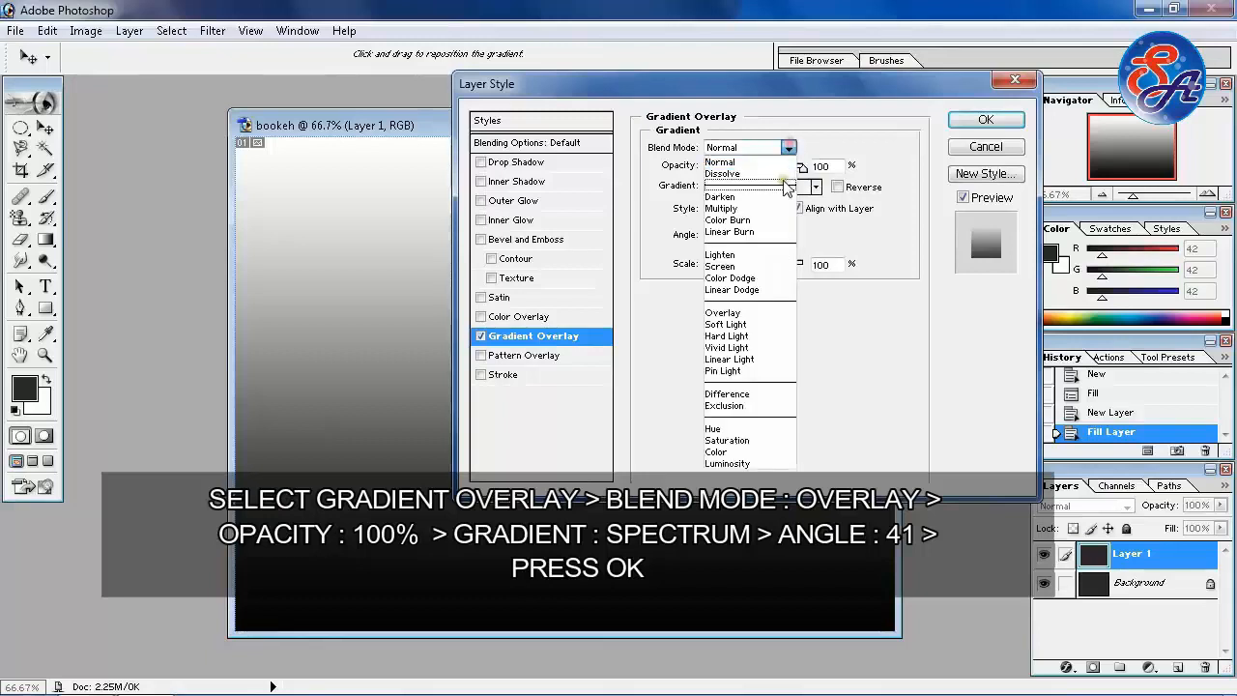
pyautogui.click(787, 313)
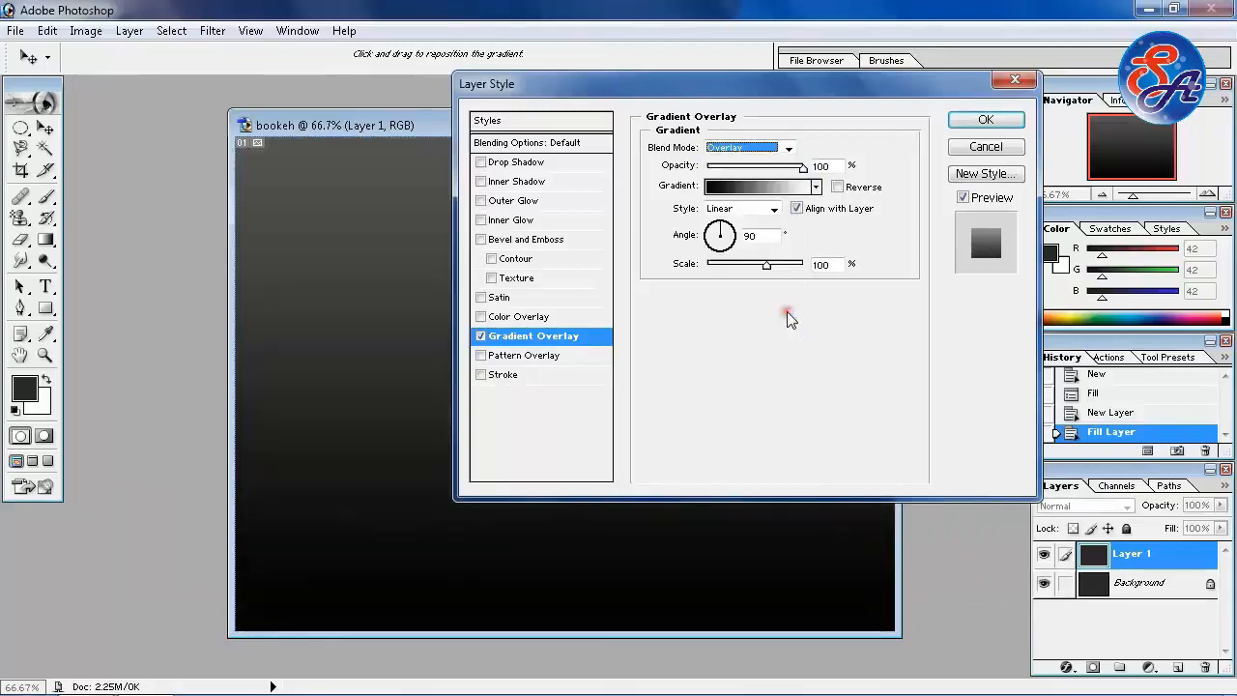
# - Choose the Spectrum gradient for the overlay, set its angle to 41°, and apply the layer style
pyautogui.click(815, 187)
pyautogui.click(666, 290)
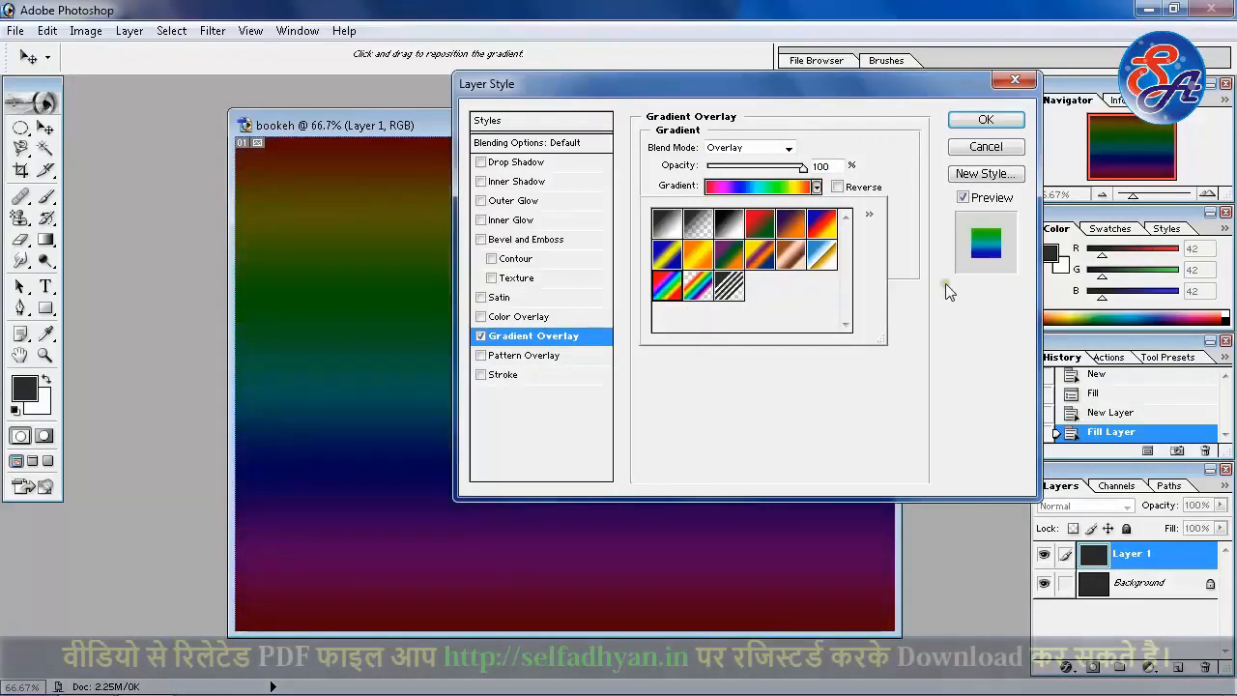
pyautogui.click(942, 286)
pyautogui.click(701, 236)
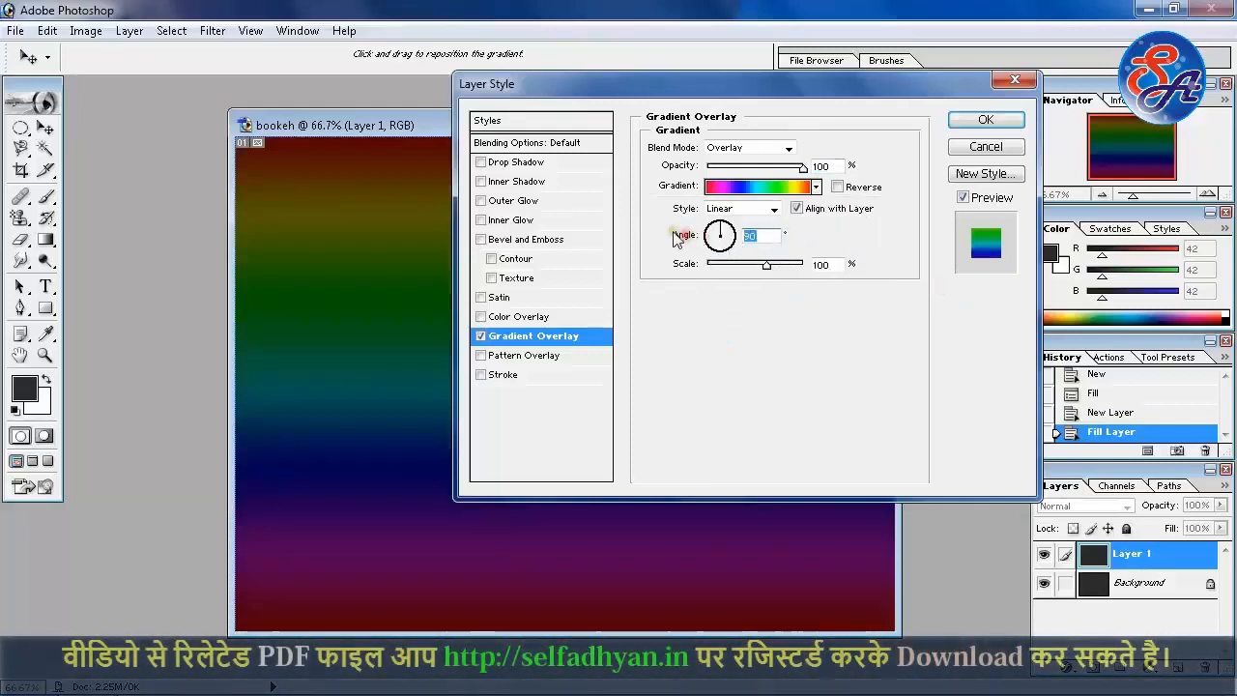
pyautogui.write('41')
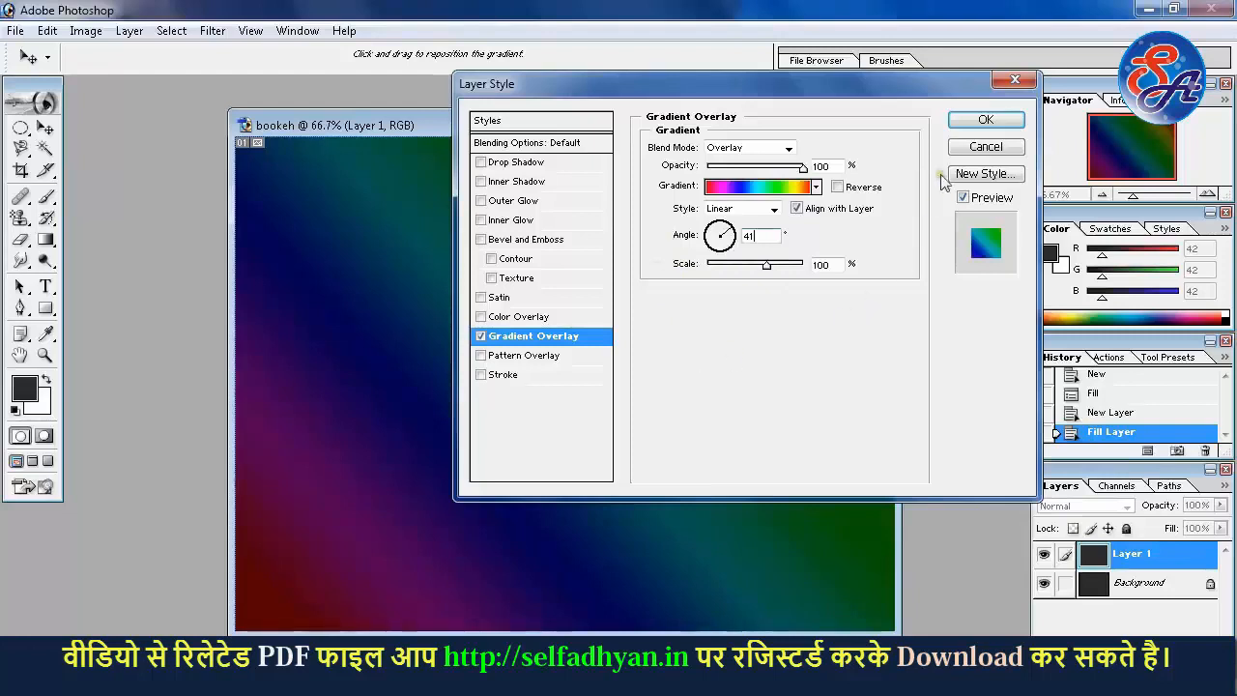
pyautogui.click(970, 129)
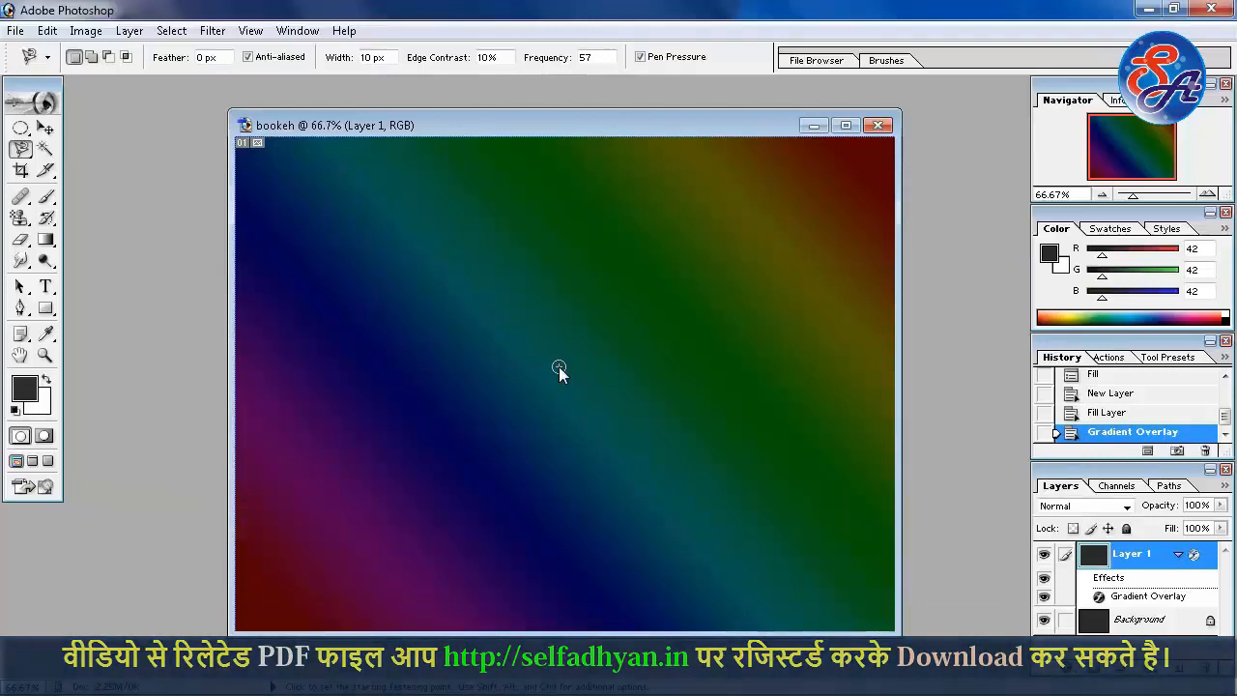
# - Create a new 800 x 600 pixel document named brush and position its window over the bookeh document
pyautogui.hotkey('ctrl', 'n')
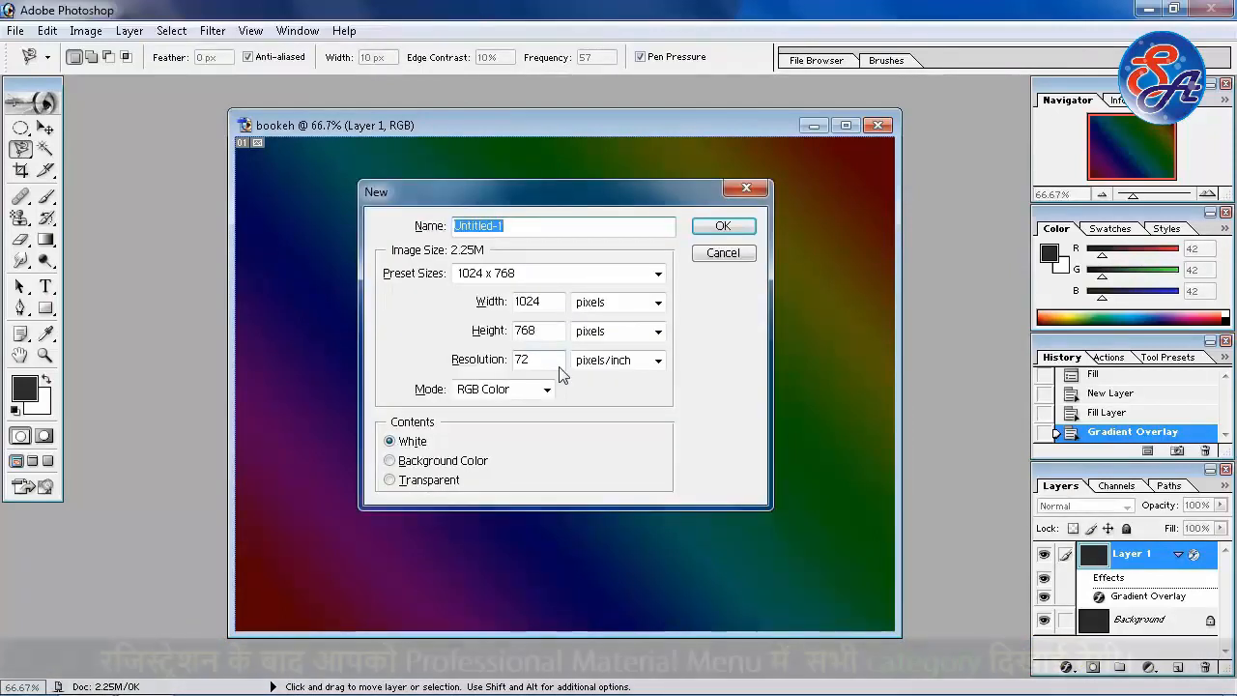
pyautogui.click(657, 275)
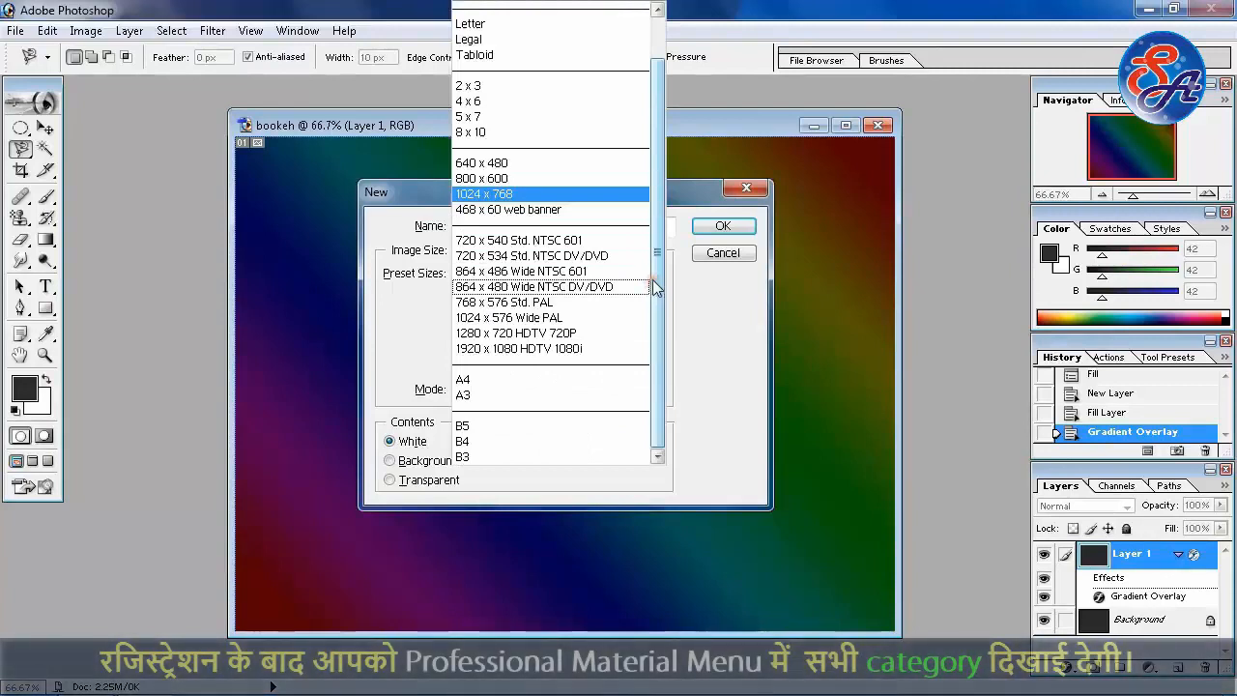
pyautogui.click(626, 179)
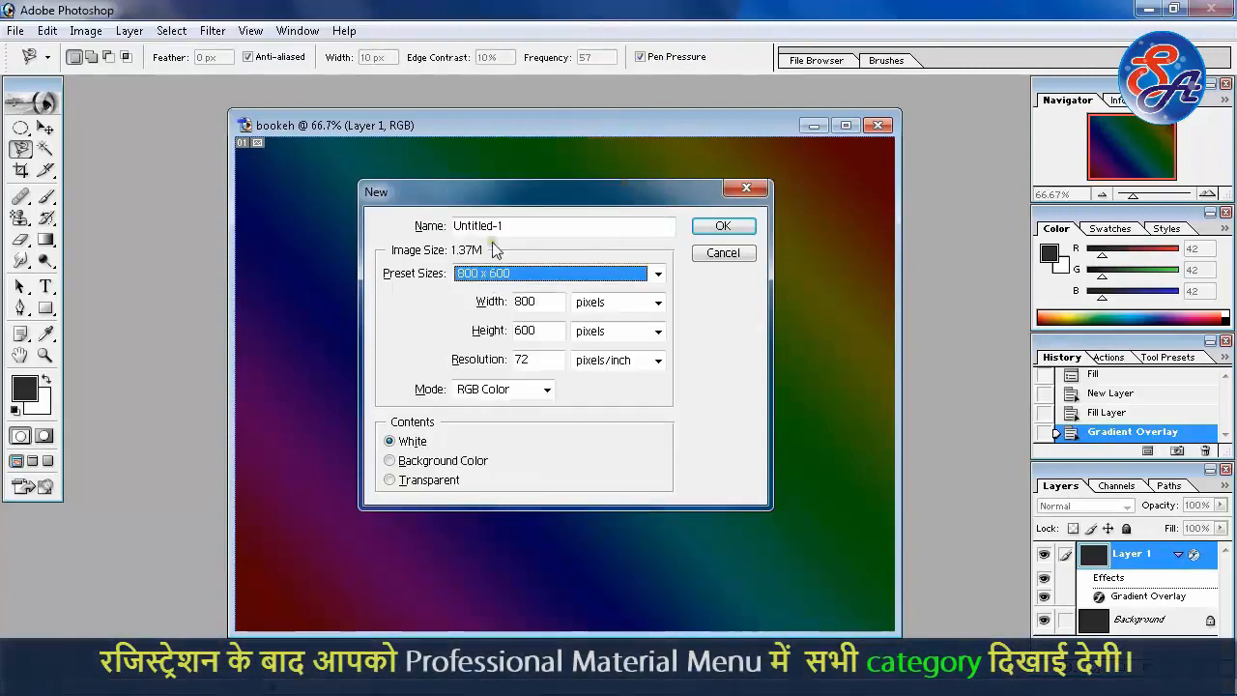
pyautogui.moveTo(522, 228); pyautogui.dragTo(420, 223)
pyautogui.write('b')
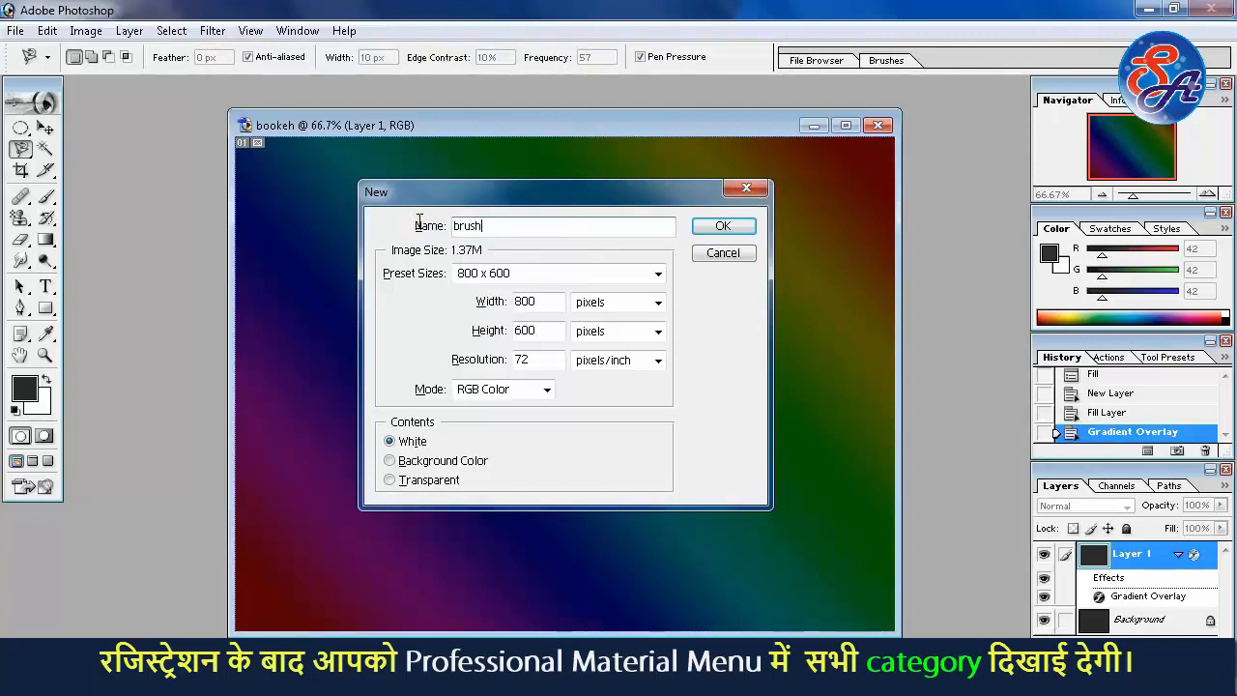
pyautogui.write('rush')
pyautogui.click(748, 230)
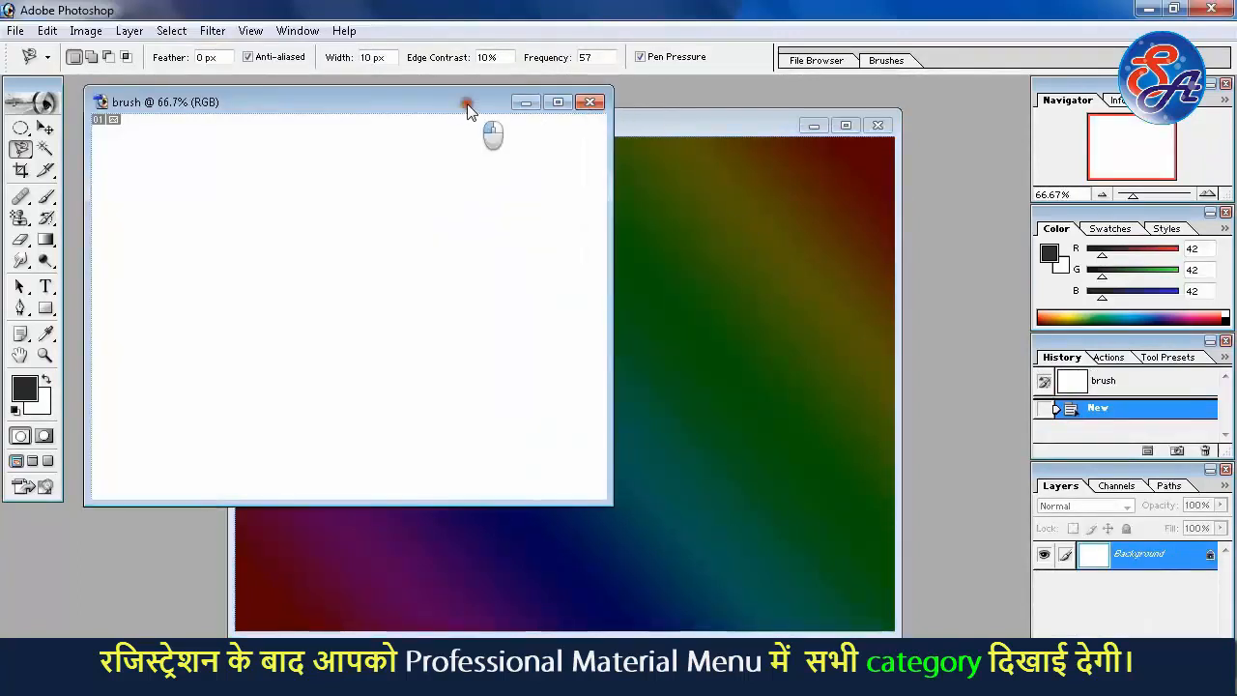
pyautogui.moveTo(467, 110); pyautogui.dragTo(693, 180)
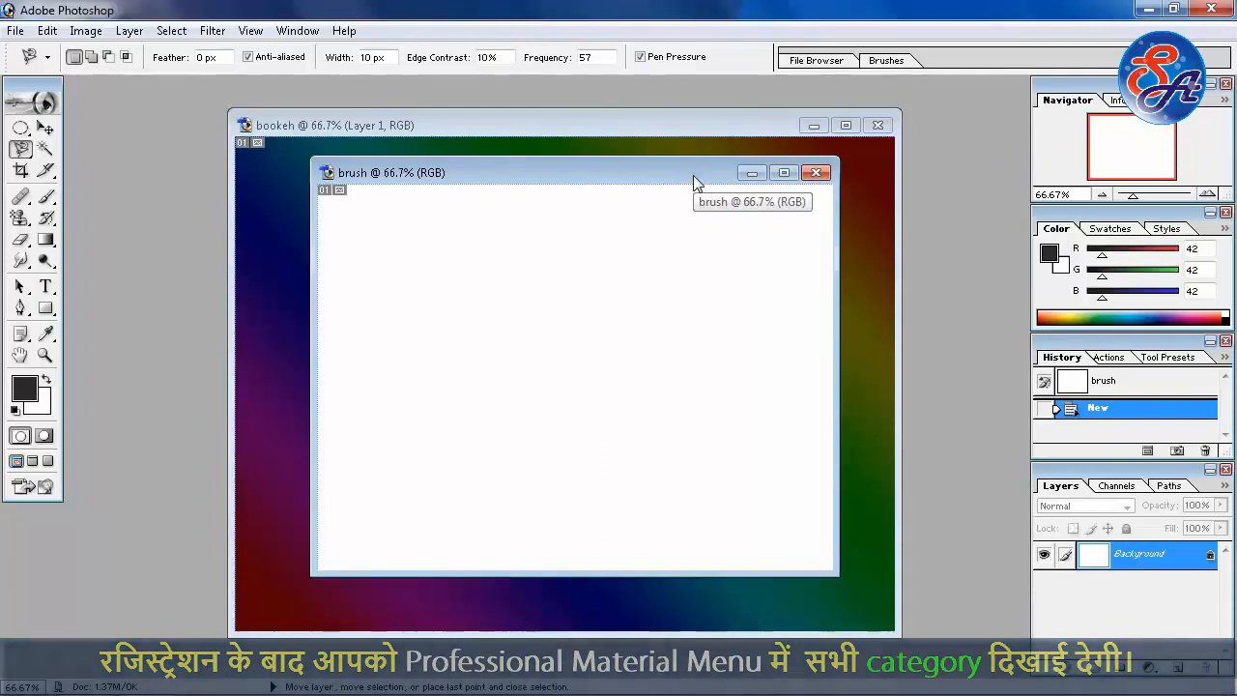
# - On a new layer in the brush document, draw a large black circle near the center using the Ellipse tool's Fill pixels mode
pyautogui.hotkey('ctrl', 'shift', 'n')
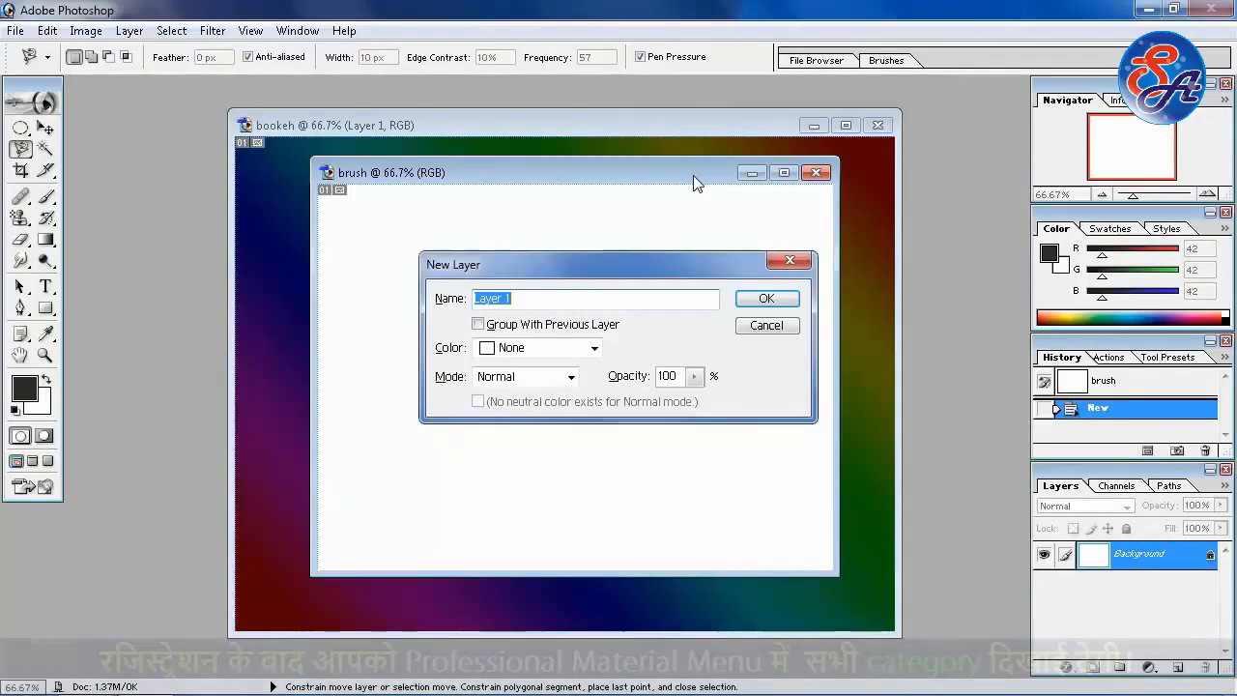
pyautogui.press('Return')
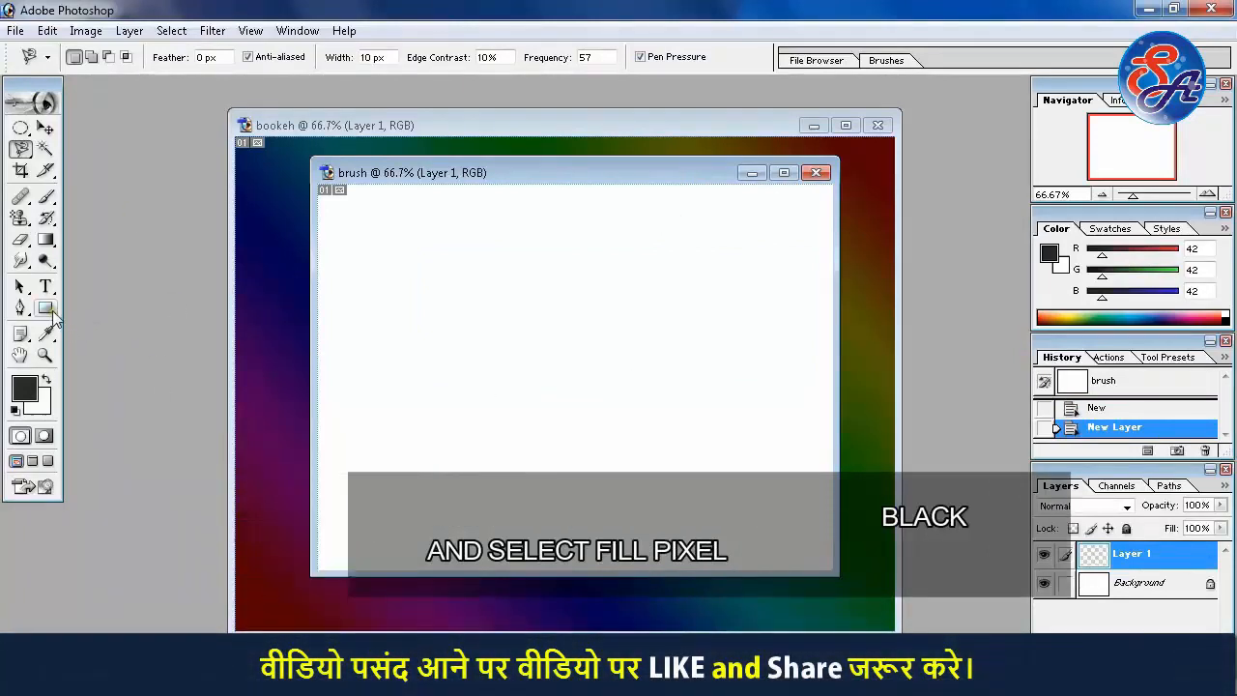
pyautogui.moveTo(45, 308)
pyautogui.mouseDown()
pyautogui.moveTo(135, 308)
pyautogui.moveTo(140, 346)
pyautogui.moveTo(158, 346)
pyautogui.mouseUp()
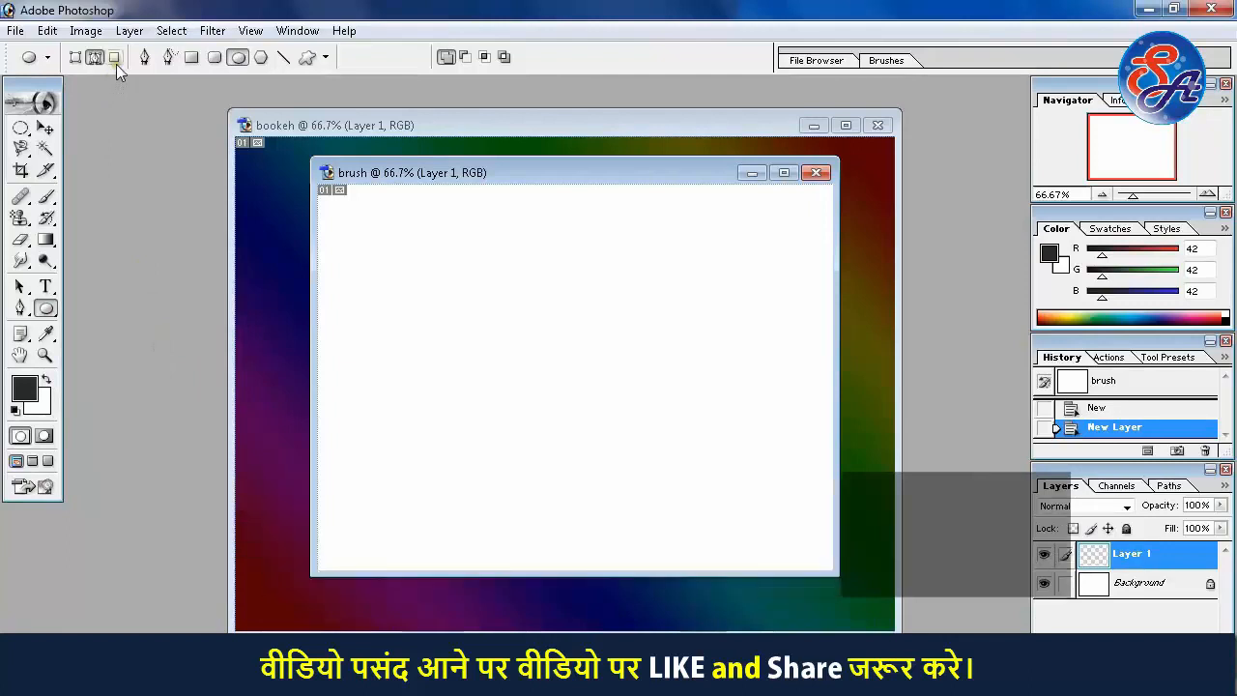
pyautogui.click(115, 60)
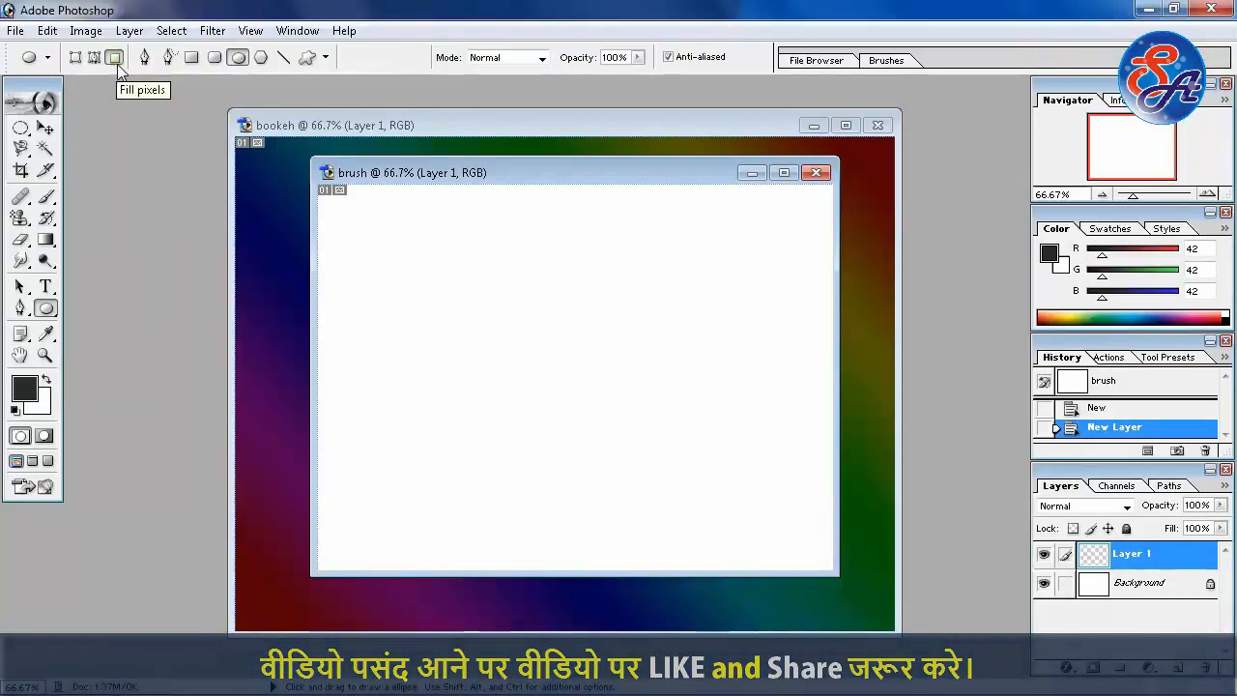
pyautogui.click(15, 411)
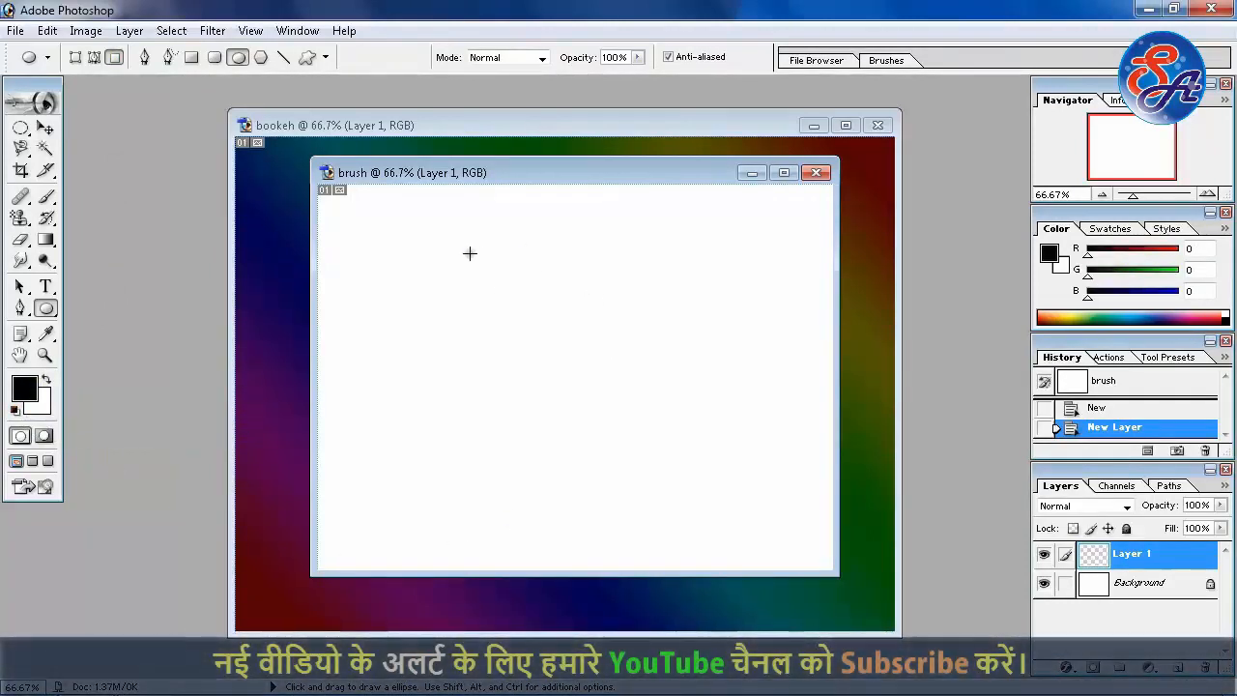
pyautogui.moveTo(461, 249)
pyautogui.mouseDown()
pyautogui.moveTo(633, 450)
pyautogui.moveTo(701, 488)
pyautogui.mouseUp()
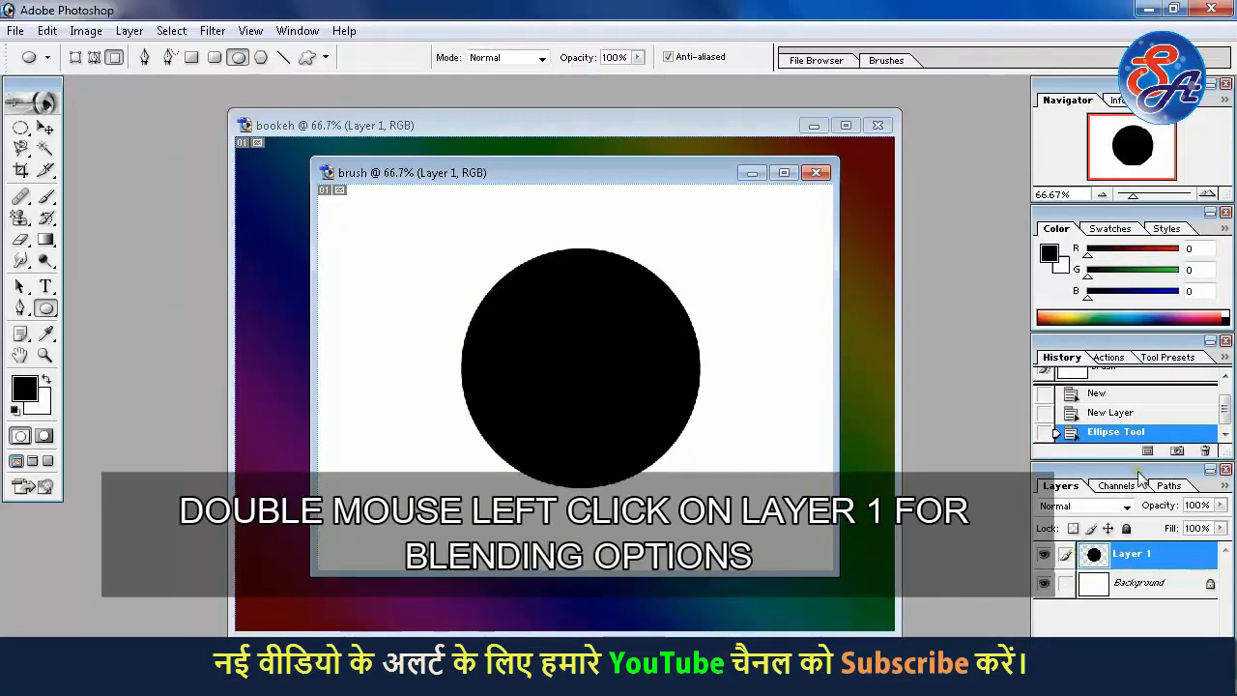
# - Set the circle layer's fill opacity to 53% in its blending options, keeping the circle in view beside the dialog
pyautogui.doubleClick(1099, 561)
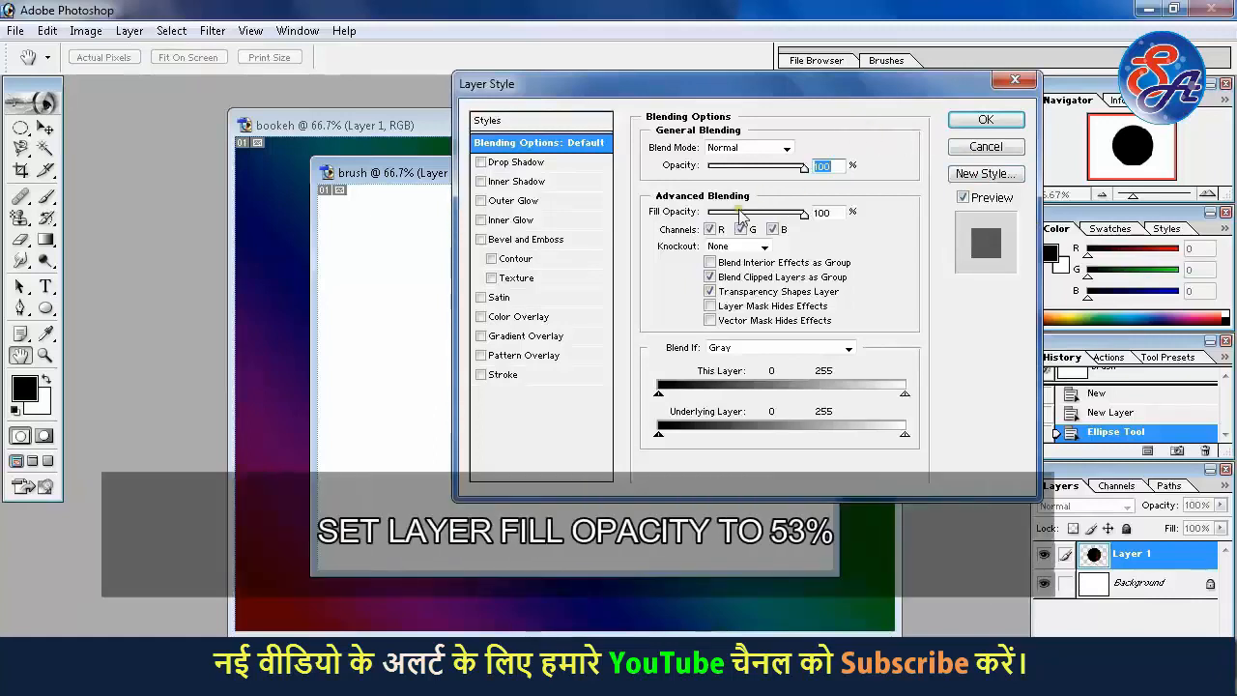
pyautogui.click(800, 211)
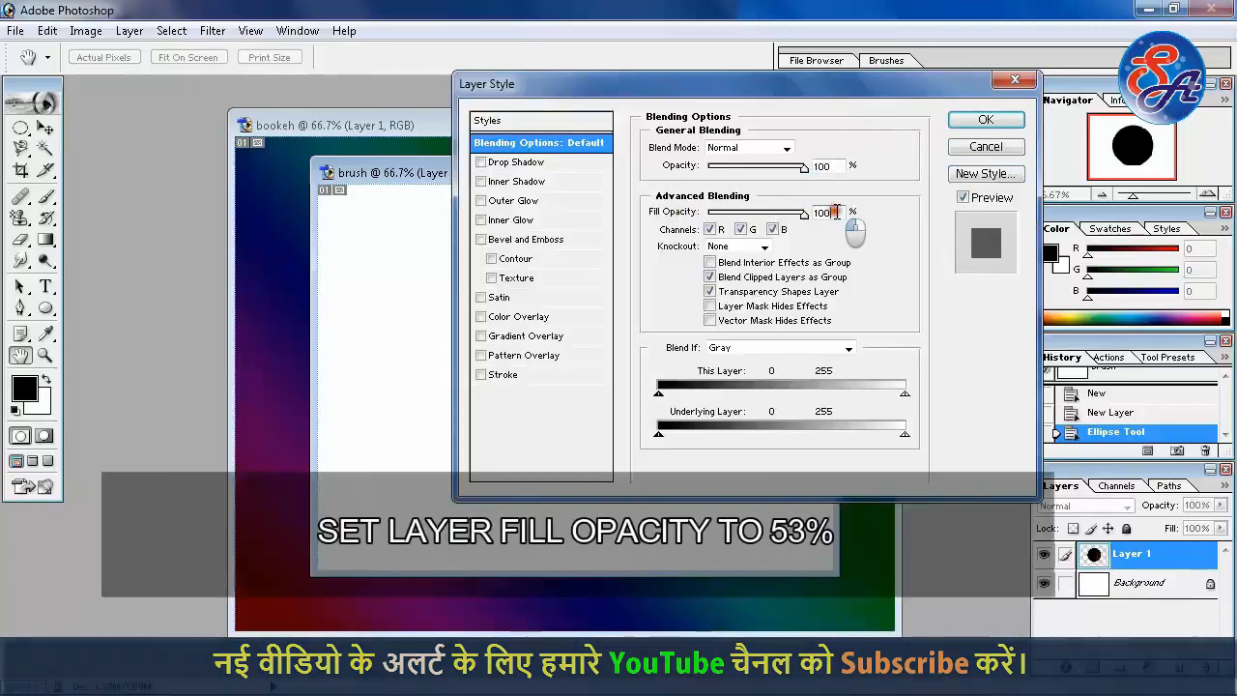
pyautogui.write('53')
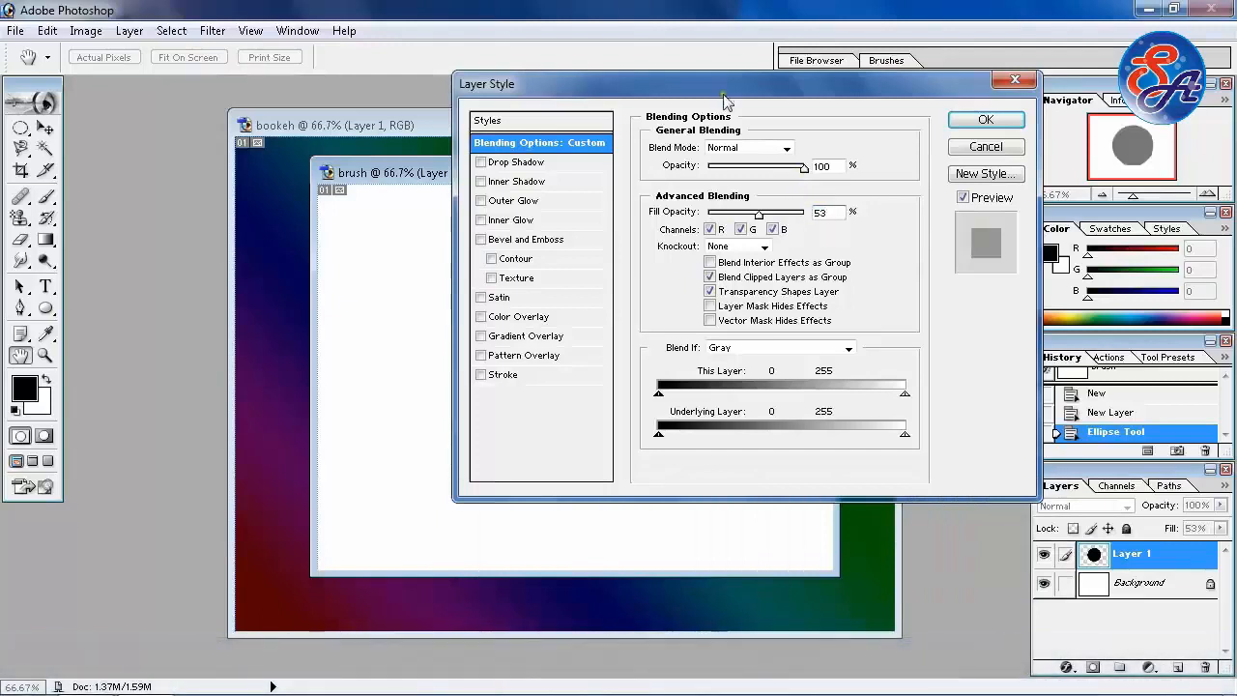
pyautogui.moveTo(653, 79); pyautogui.dragTo(782, 97)
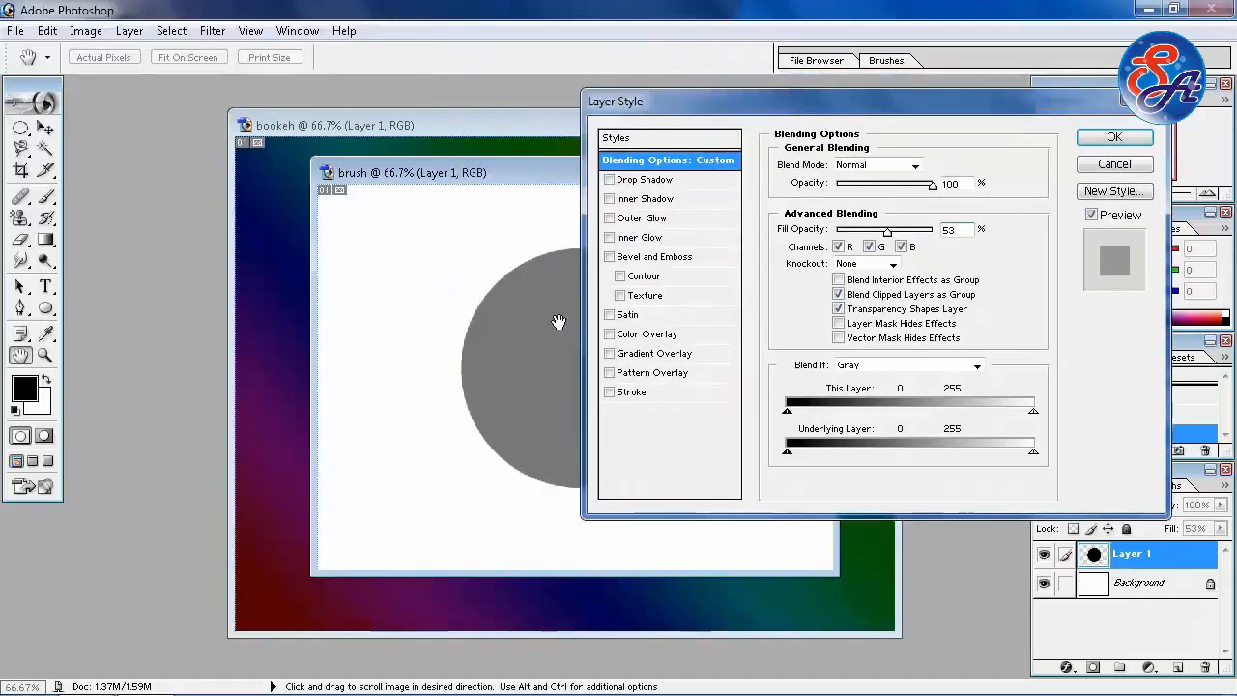
# - Add a 10 px black stroke positioned outside the circle and apply the layer style
pyautogui.click(633, 392)
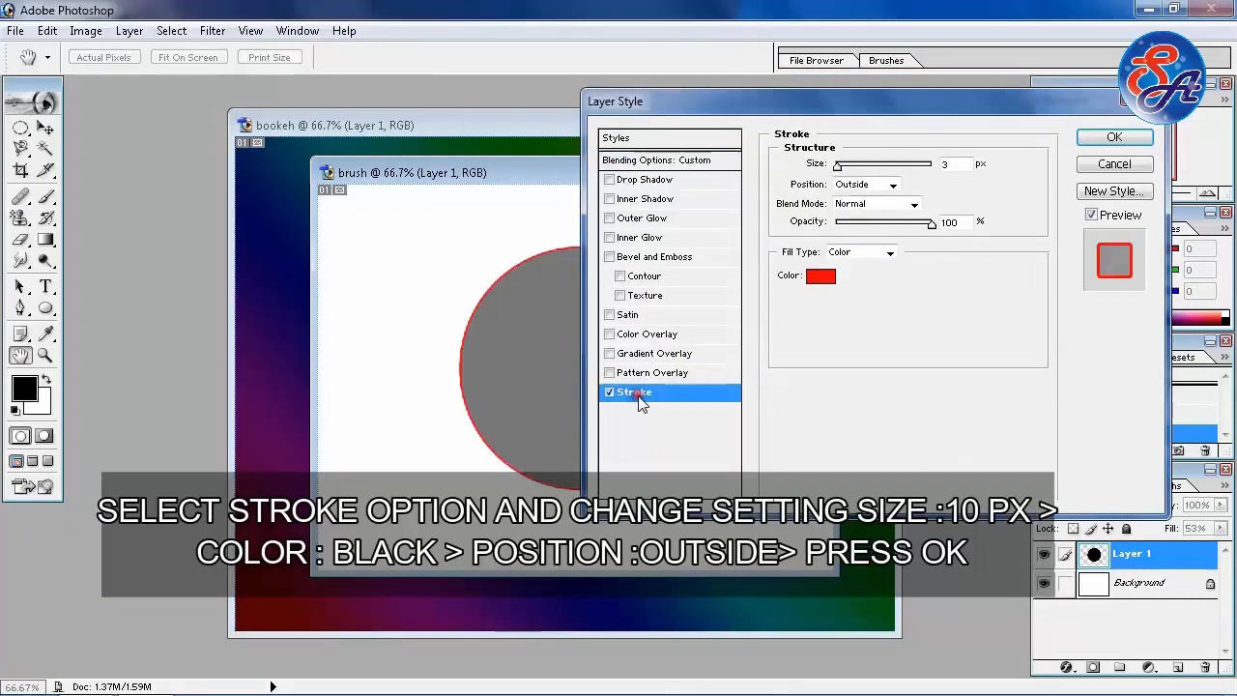
pyautogui.doubleClick(952, 164)
pyautogui.write('10')
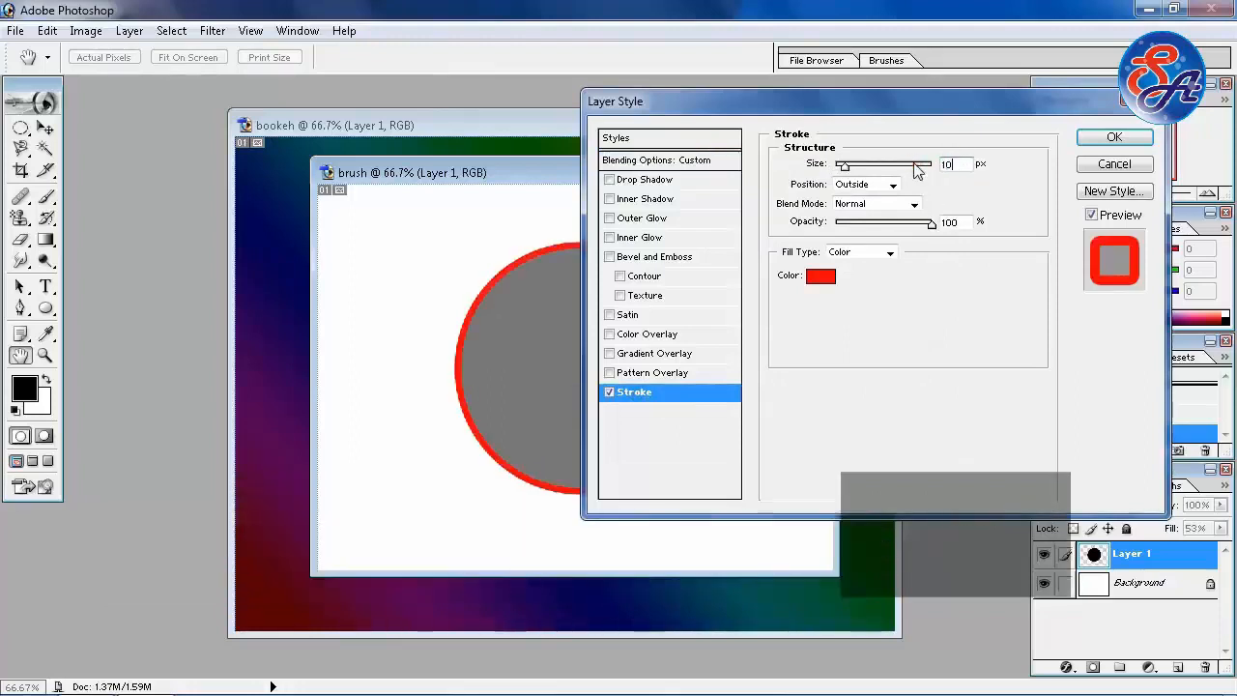
pyautogui.click(820, 278)
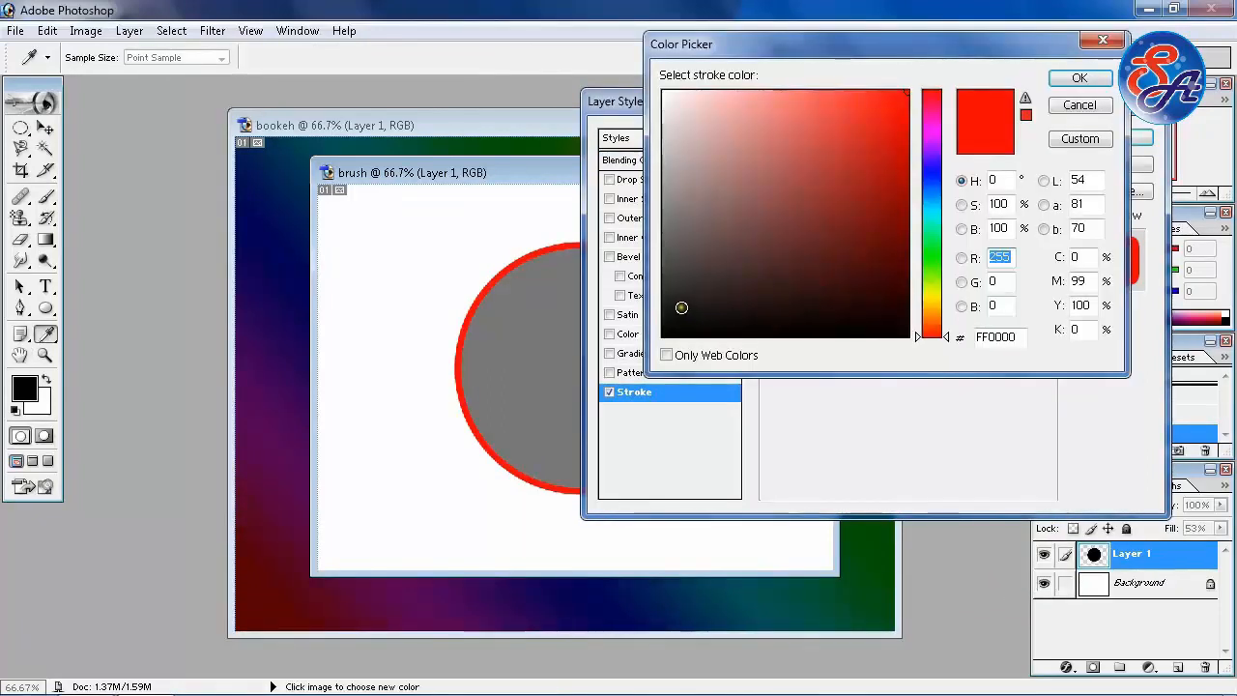
pyautogui.moveTo(681, 307); pyautogui.dragTo(646, 372)
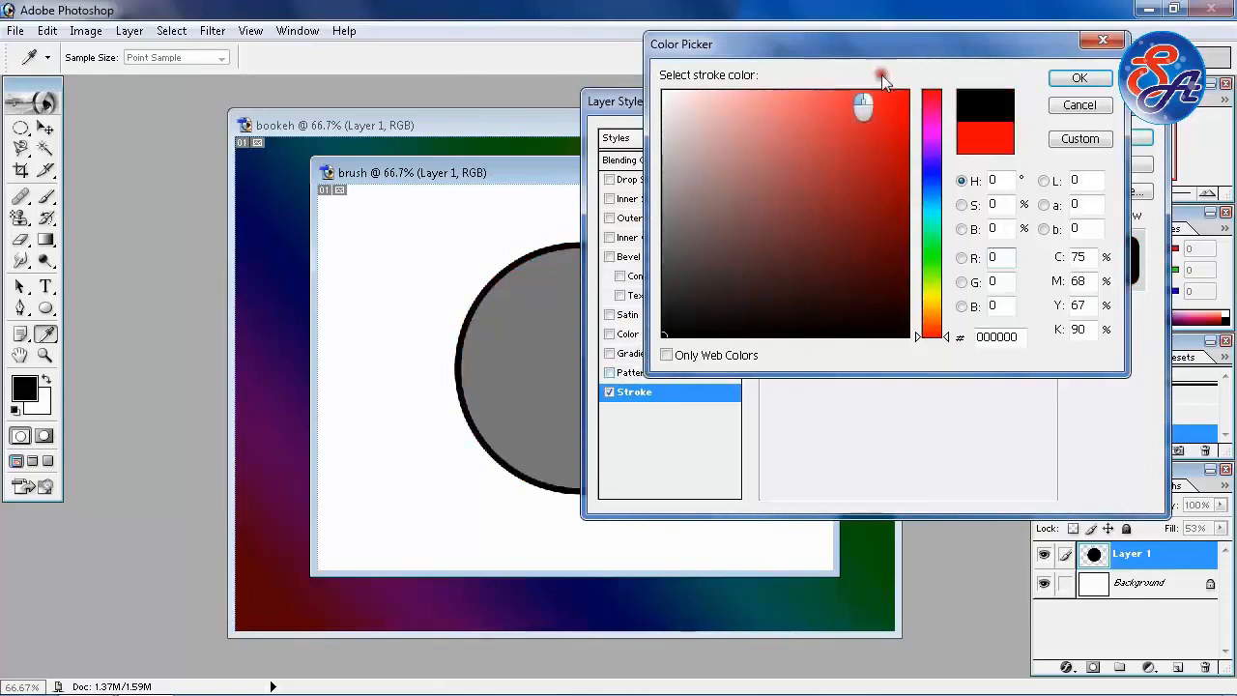
pyautogui.click(1080, 77)
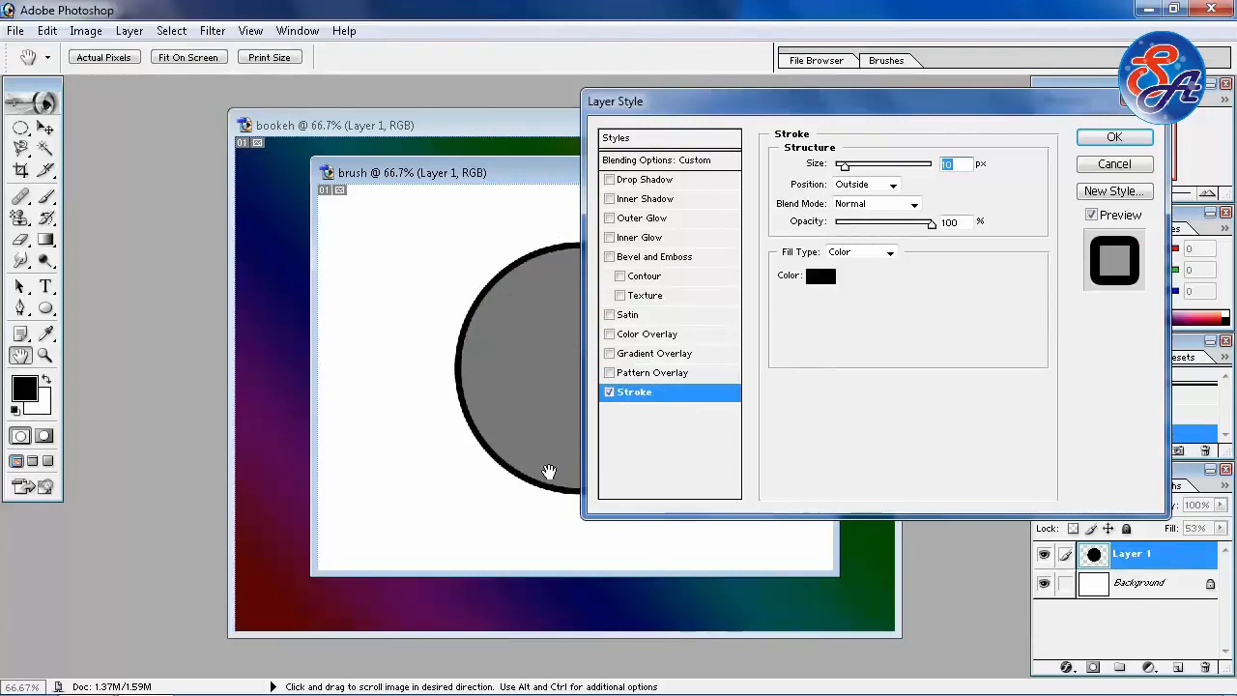
pyautogui.click(1113, 138)
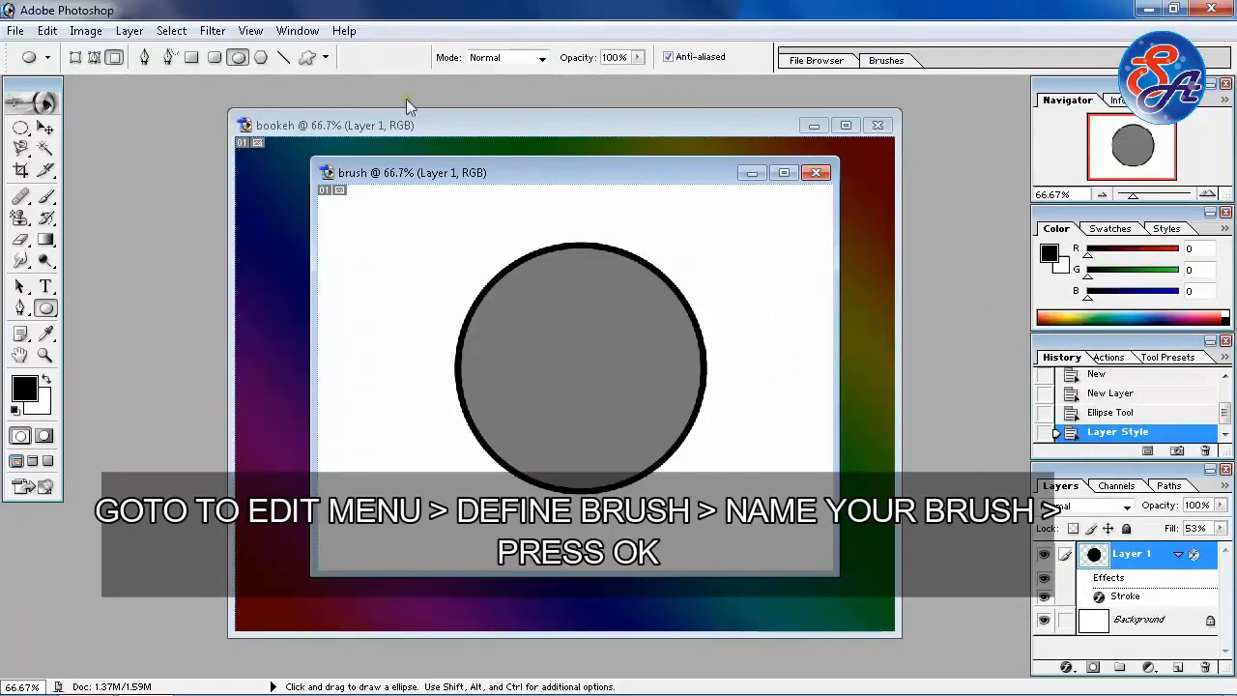
# - Define the stroked circle as a brush preset named brush
pyautogui.click(48, 29)
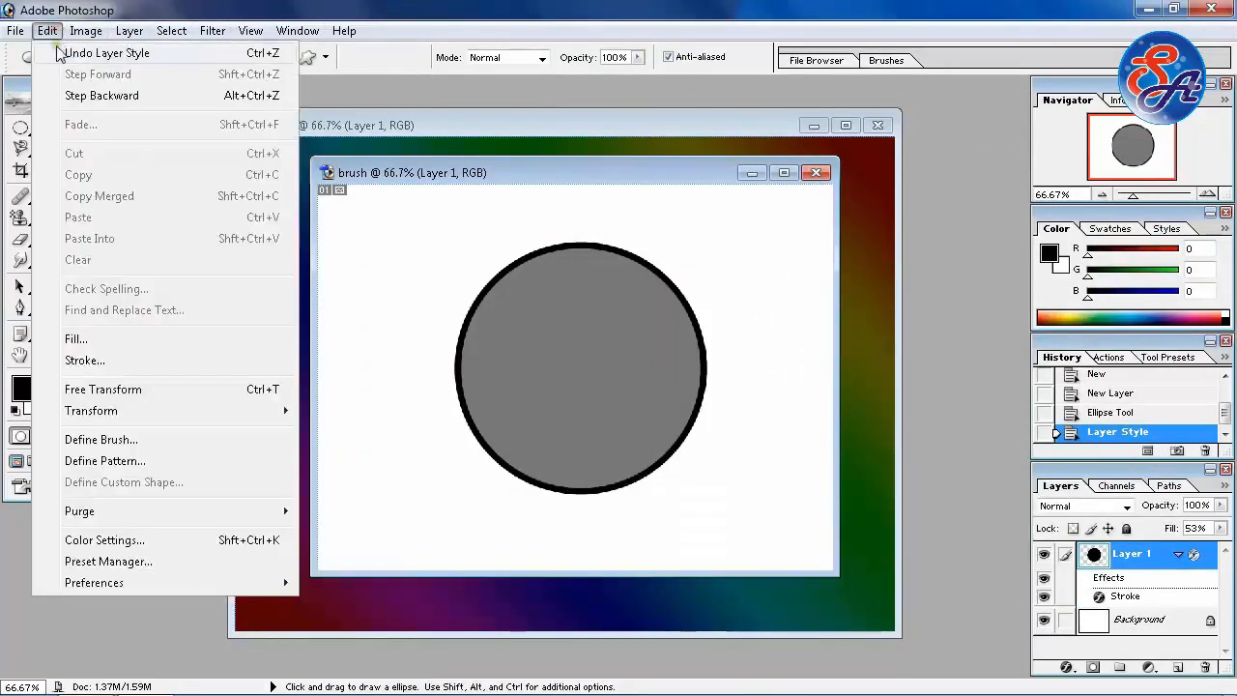
pyautogui.click(163, 441)
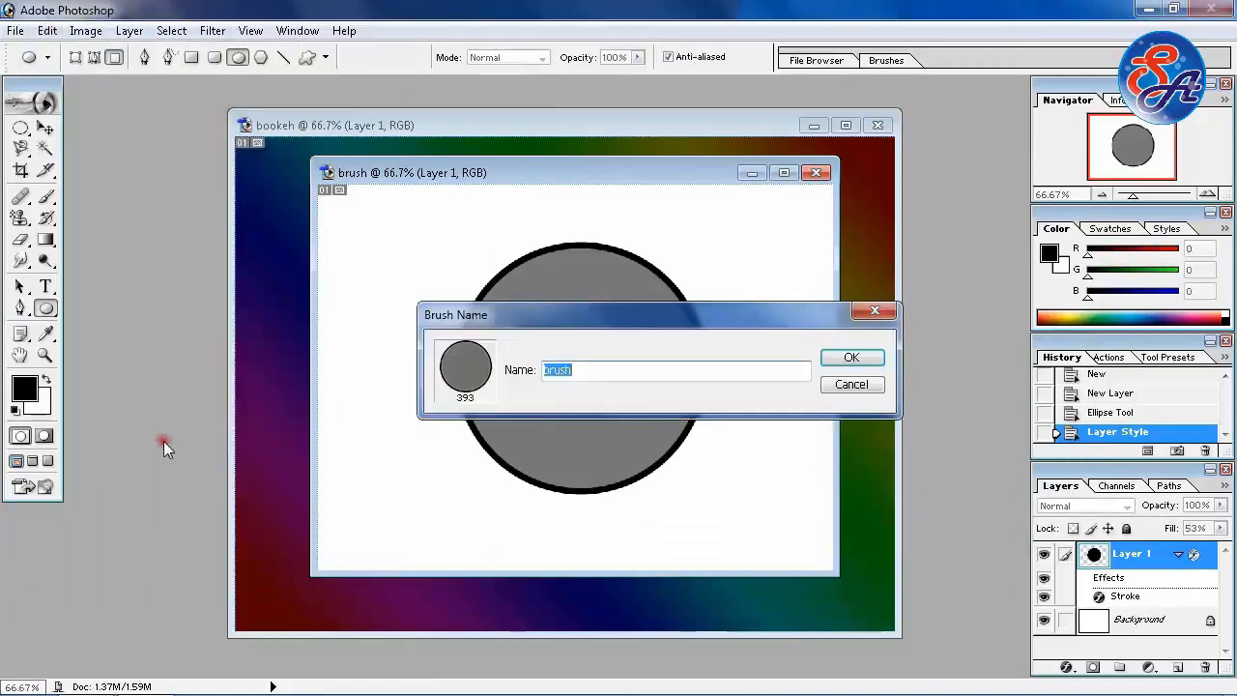
pyautogui.click(611, 367)
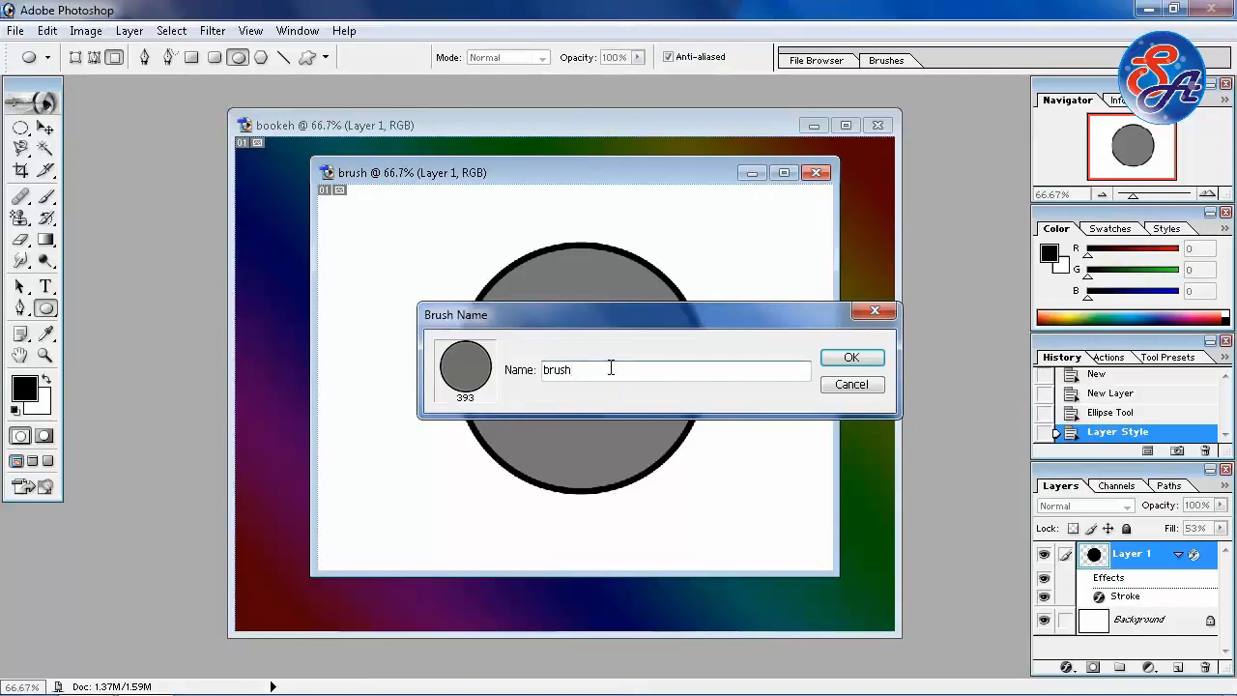
pyautogui.click(843, 358)
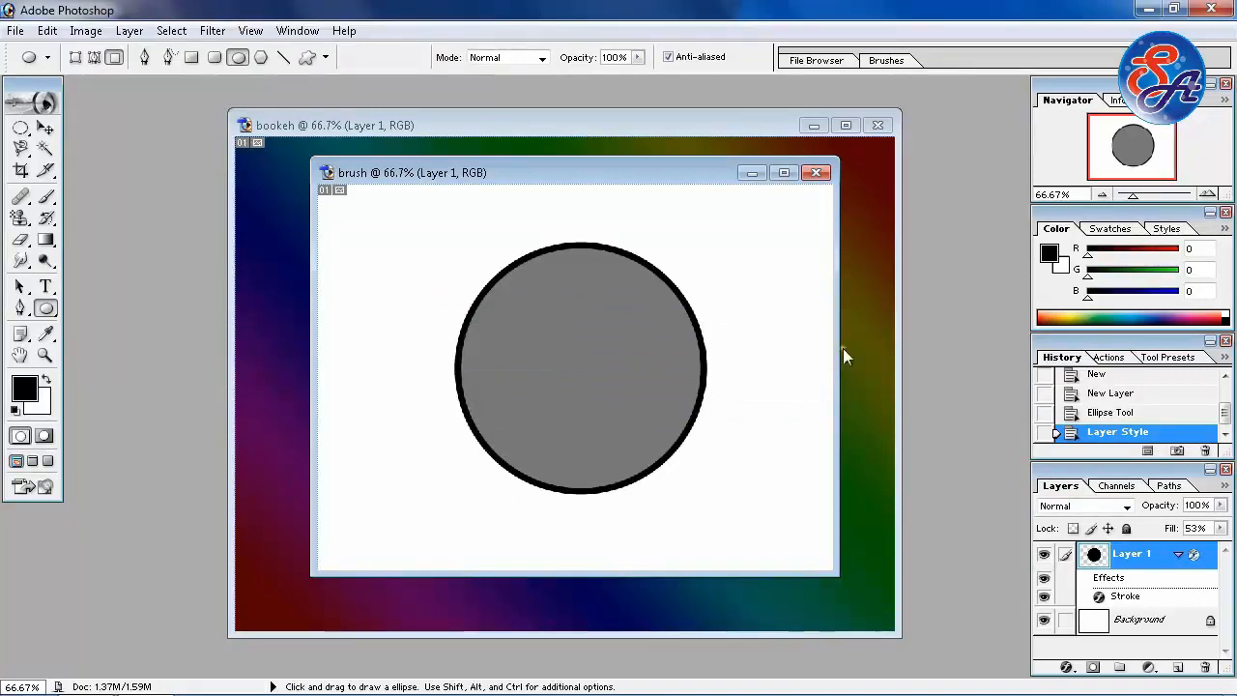
# - Activate the Brush tool and choose the 393 px circle preset from the end of the brush list
pyautogui.click(45, 197)
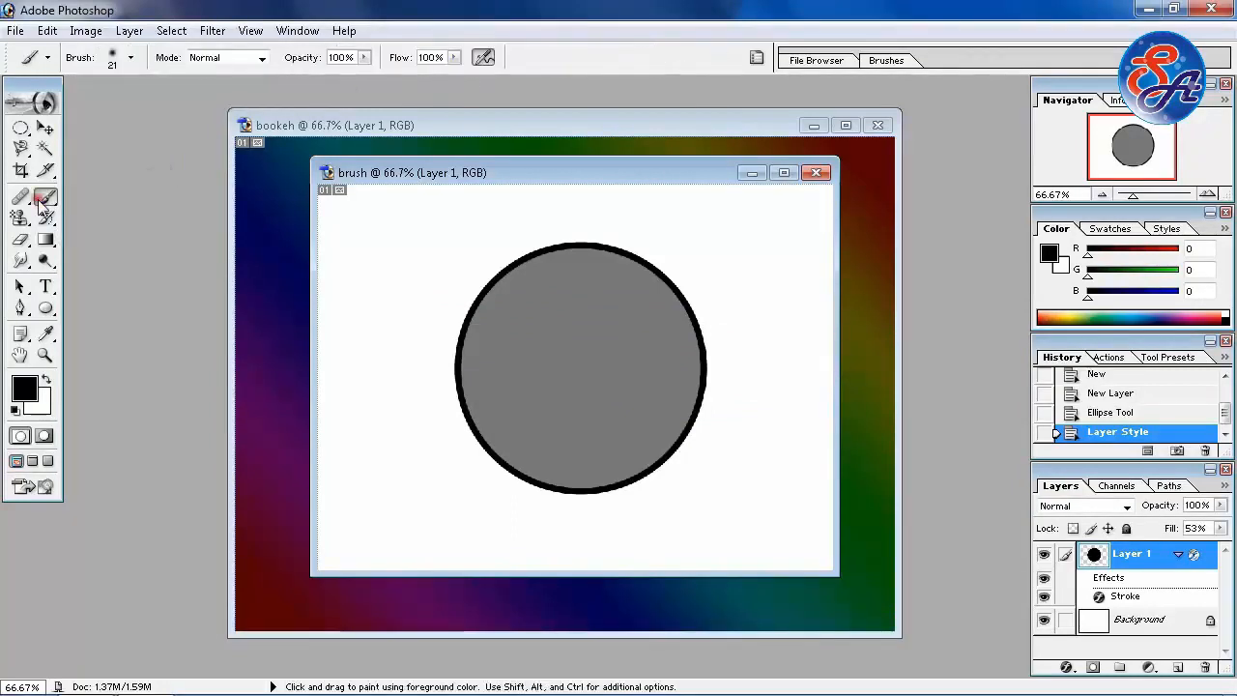
pyautogui.rightClick(633, 247)
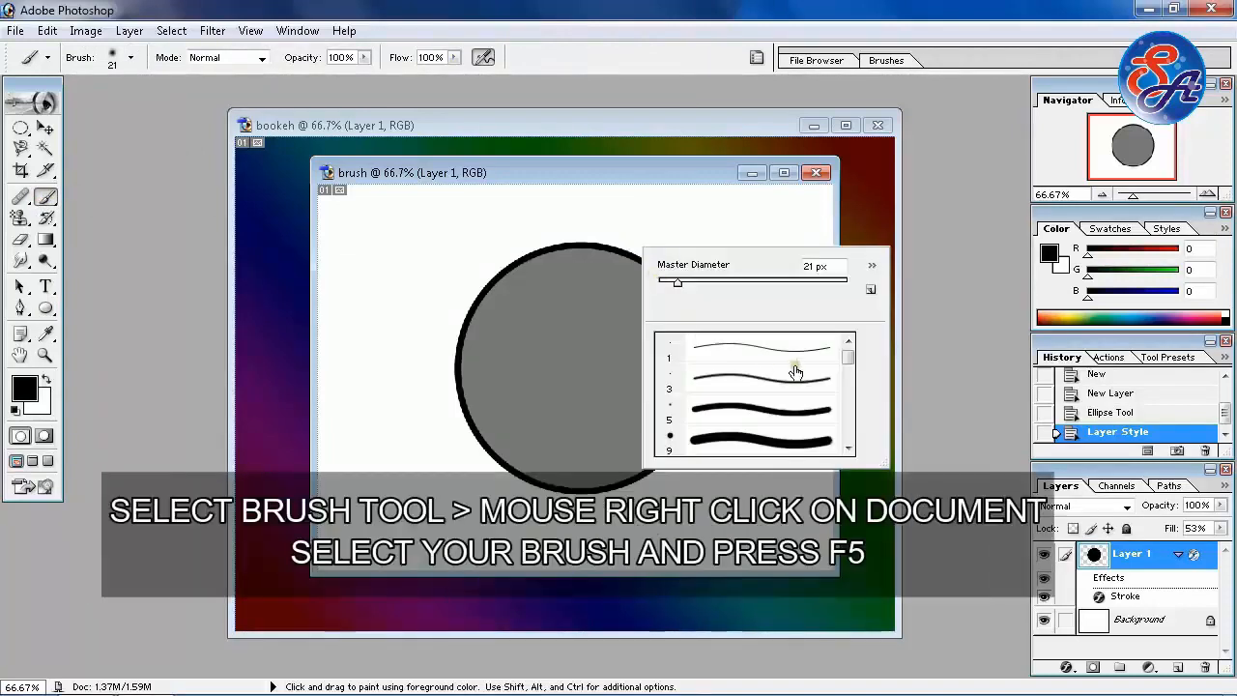
pyautogui.moveTo(849, 360); pyautogui.dragTo(852, 450)
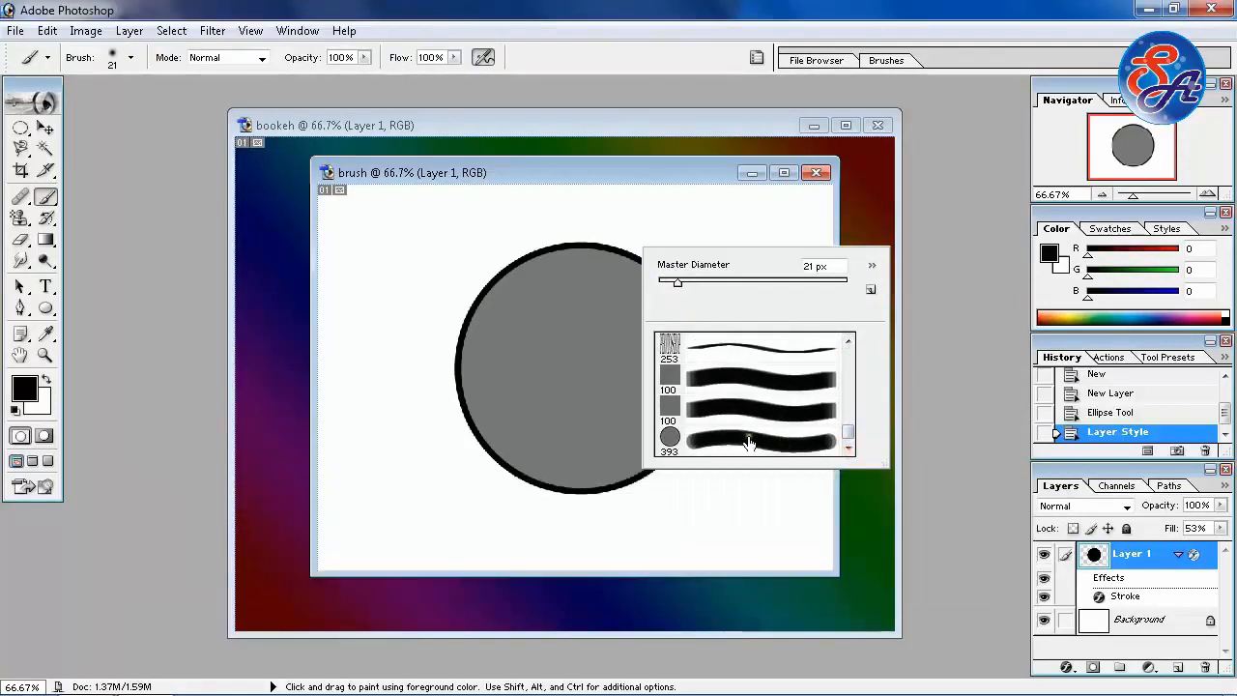
pyautogui.click(792, 443)
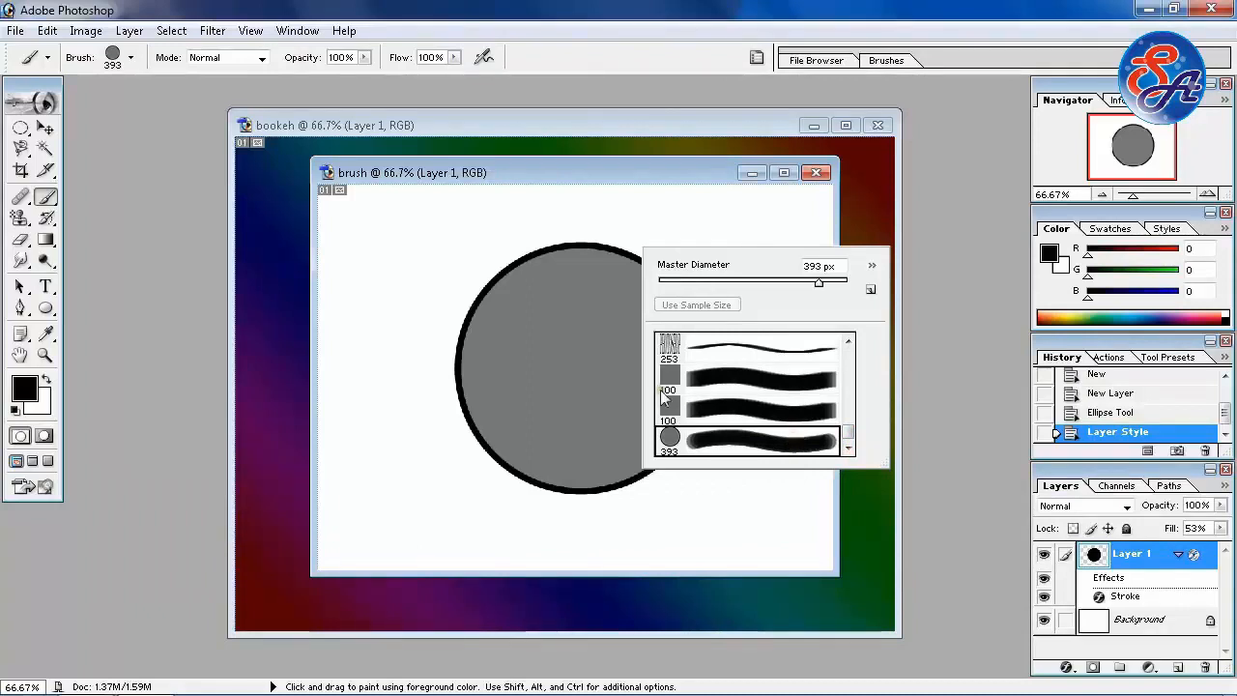
pyautogui.click(617, 167)
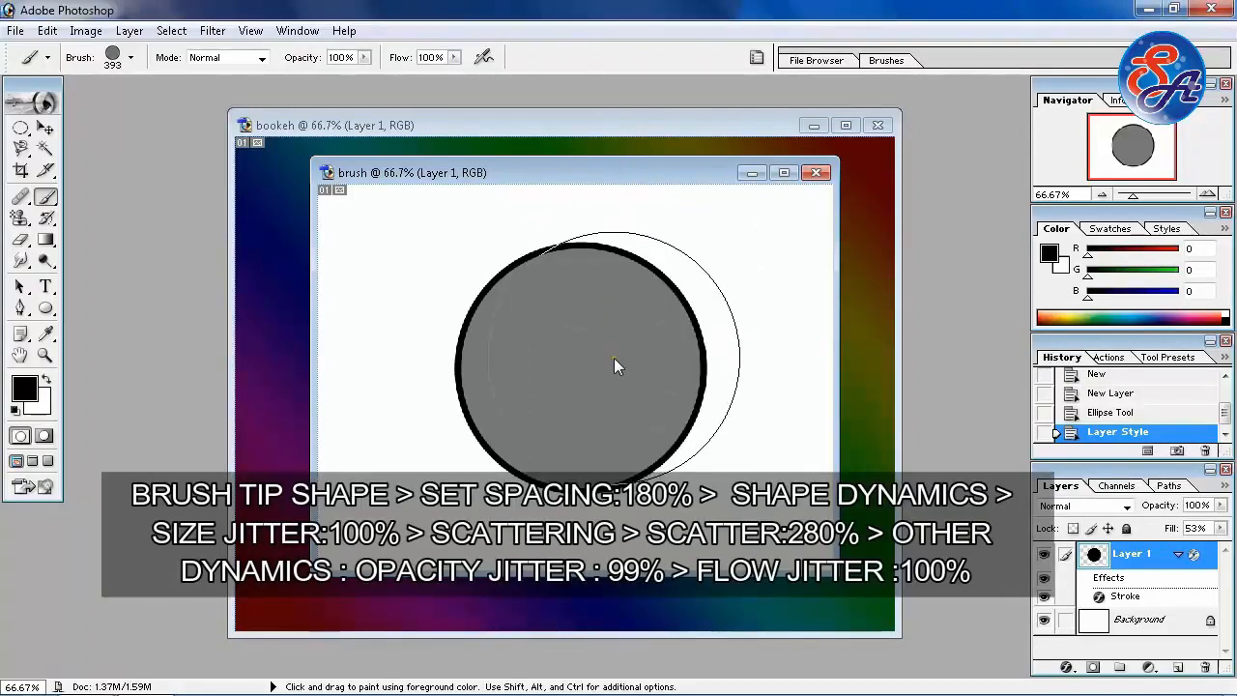
# - Set the circle brush's tip spacing to 180% and enable Shape Dynamics with the size jitter at 100%
pyautogui.press('F5')
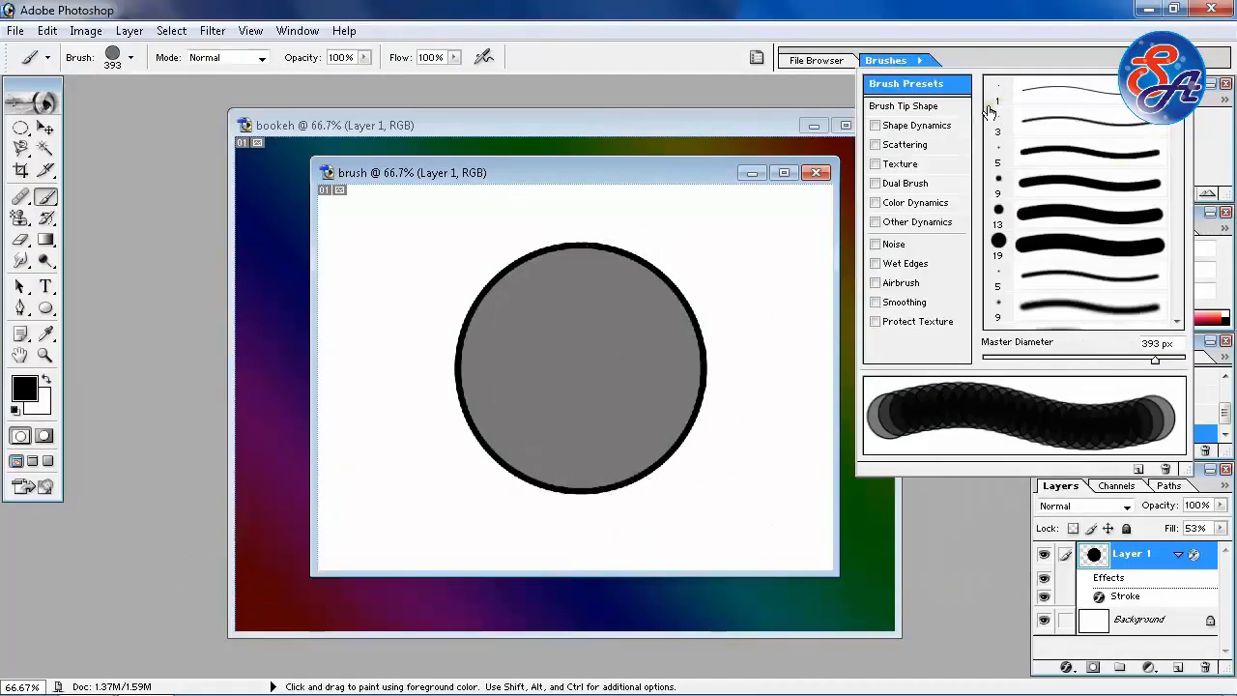
pyautogui.click(915, 112)
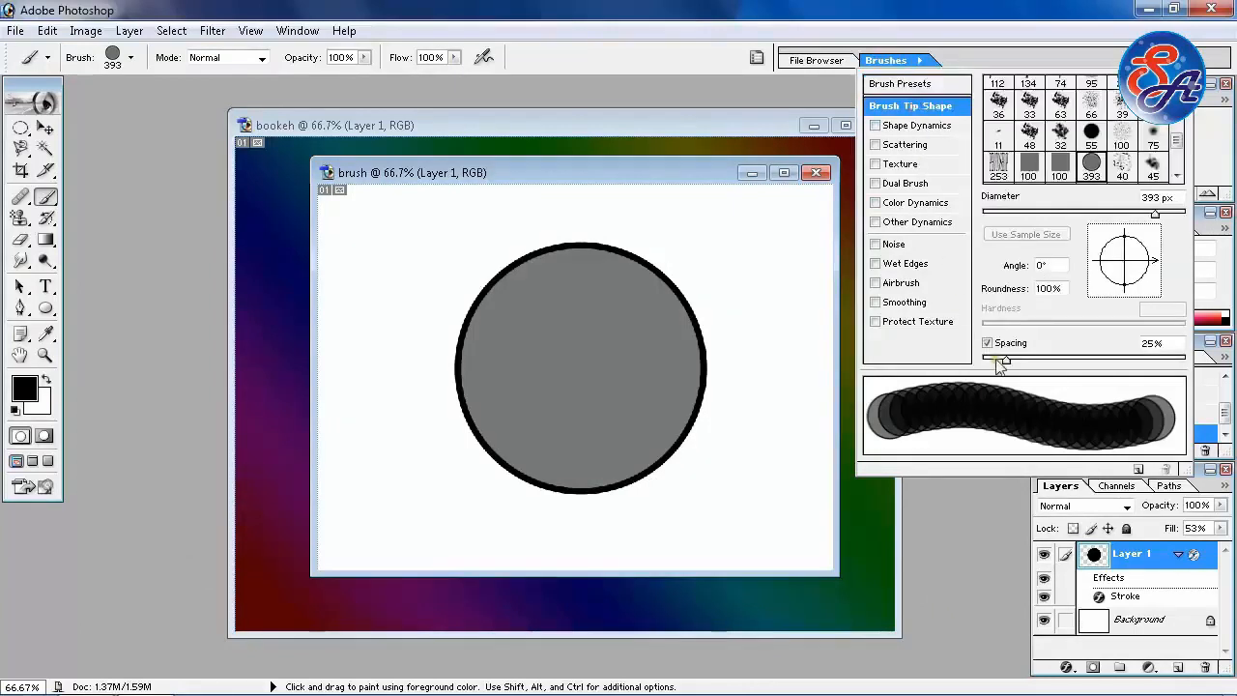
pyautogui.click(1150, 342)
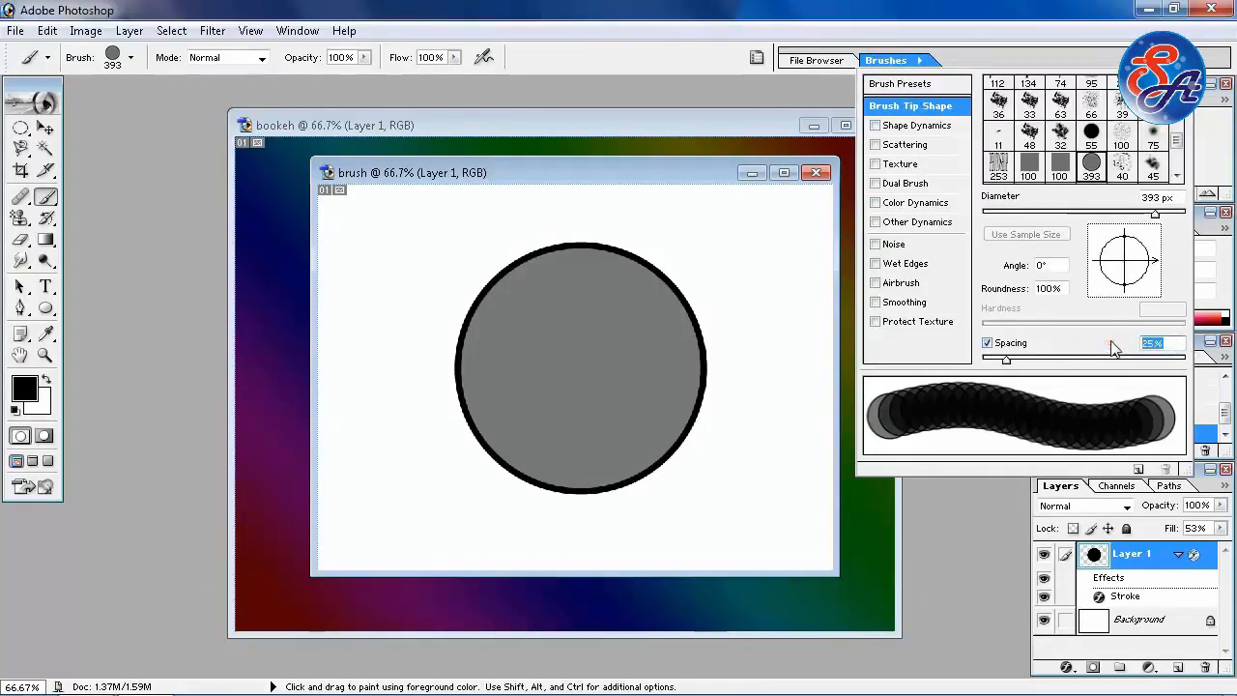
pyautogui.write('180')
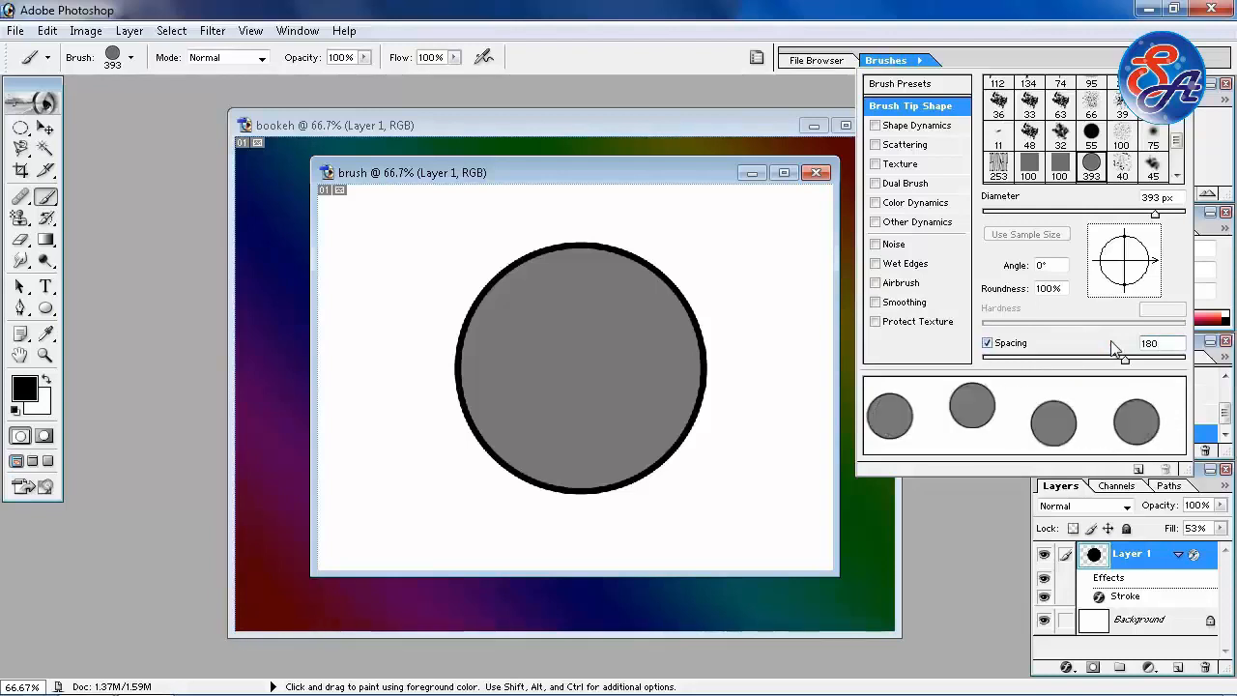
pyautogui.click(921, 127)
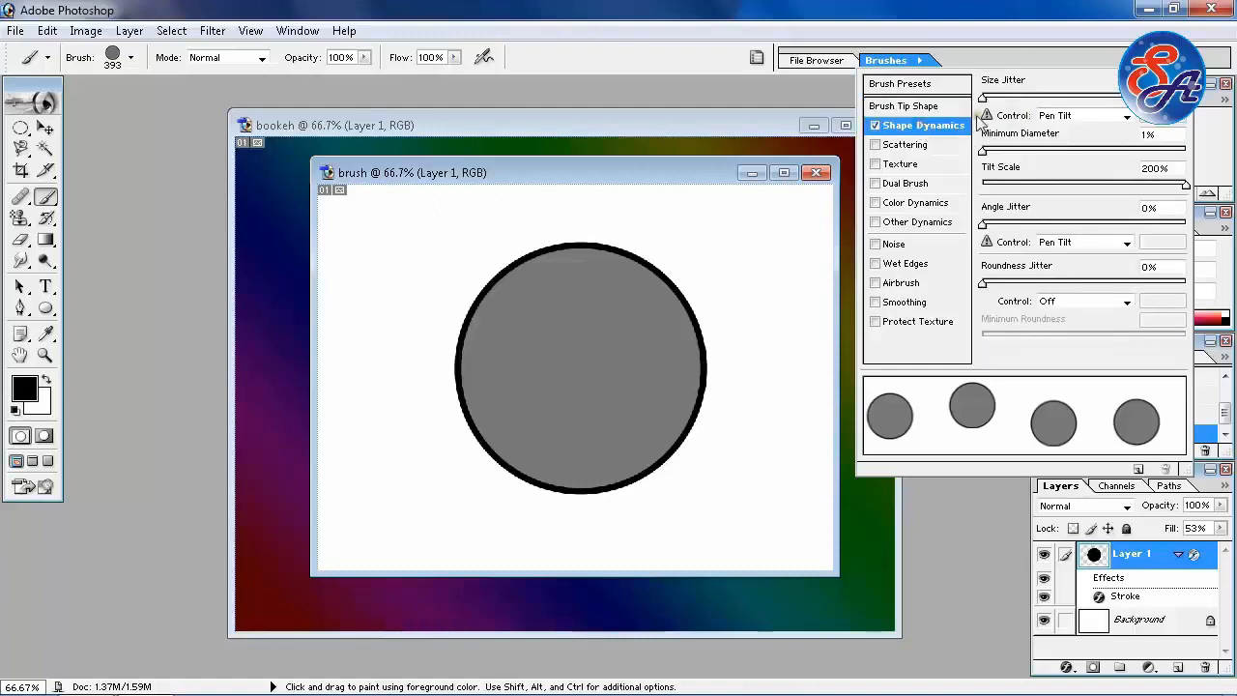
pyautogui.moveTo(986, 99); pyautogui.dragTo(1202, 106)
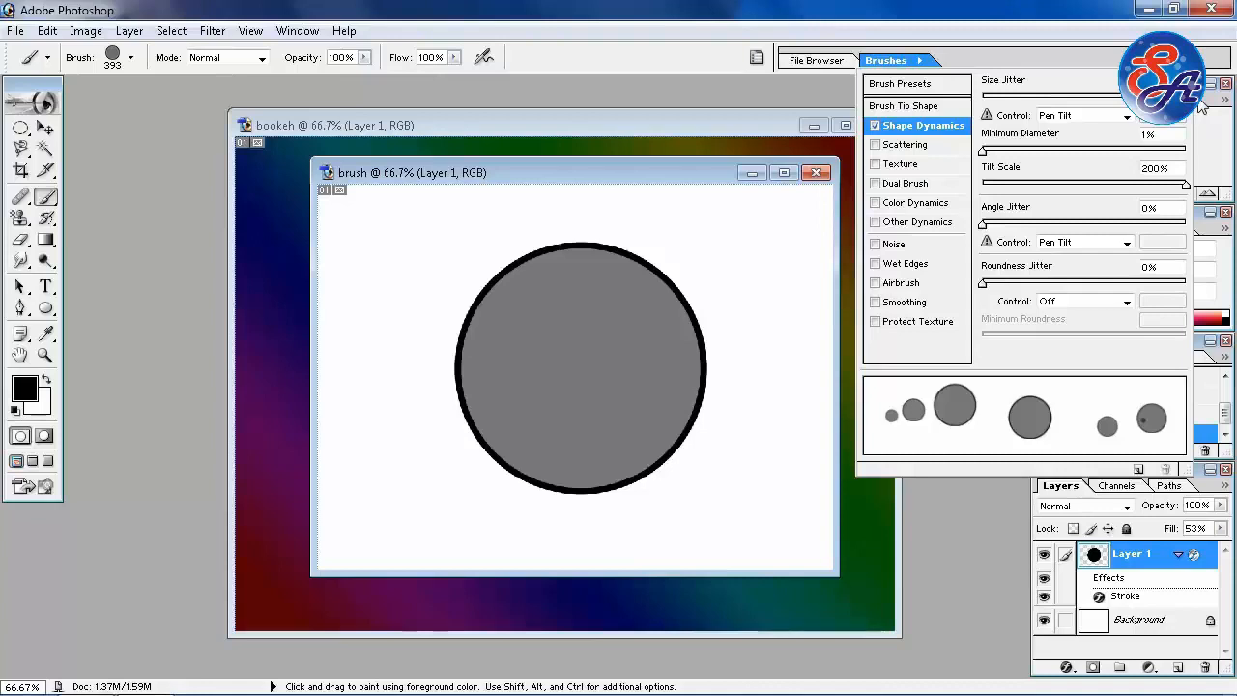
# - Enable Scattering for the brush with scatter at 280%, Both Axes turned off, and a count of 2
pyautogui.click(919, 145)
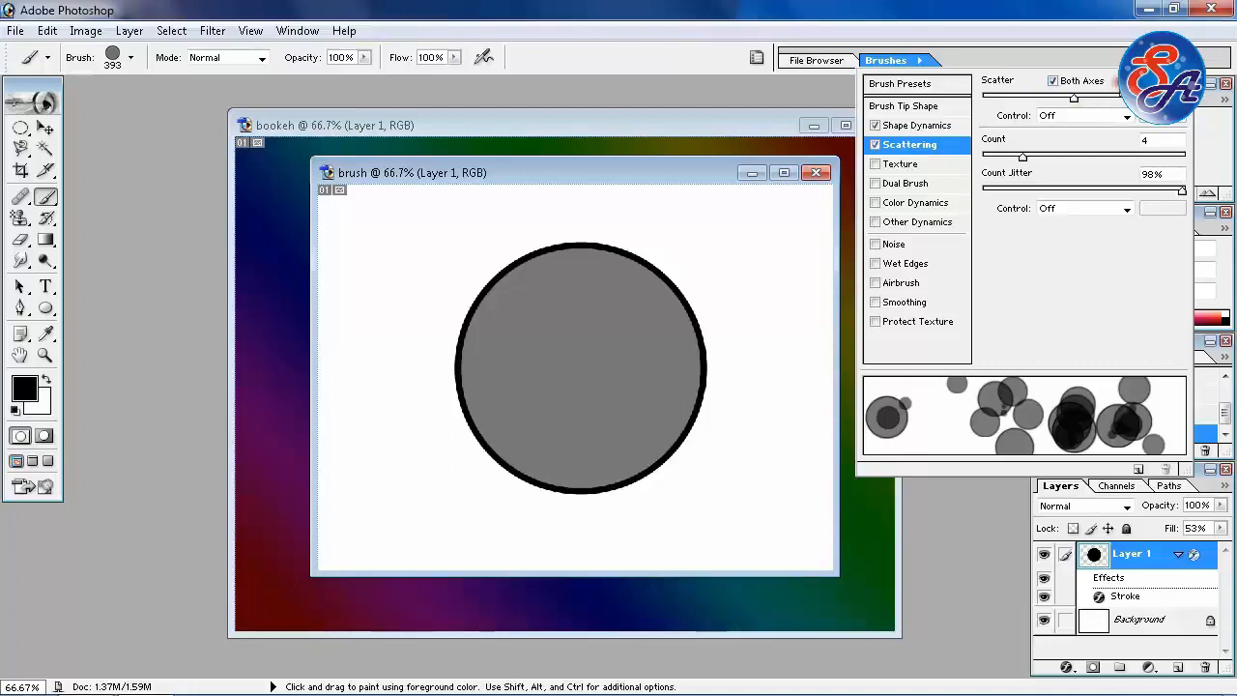
pyautogui.moveTo(1074, 97); pyautogui.dragTo(1038, 97)
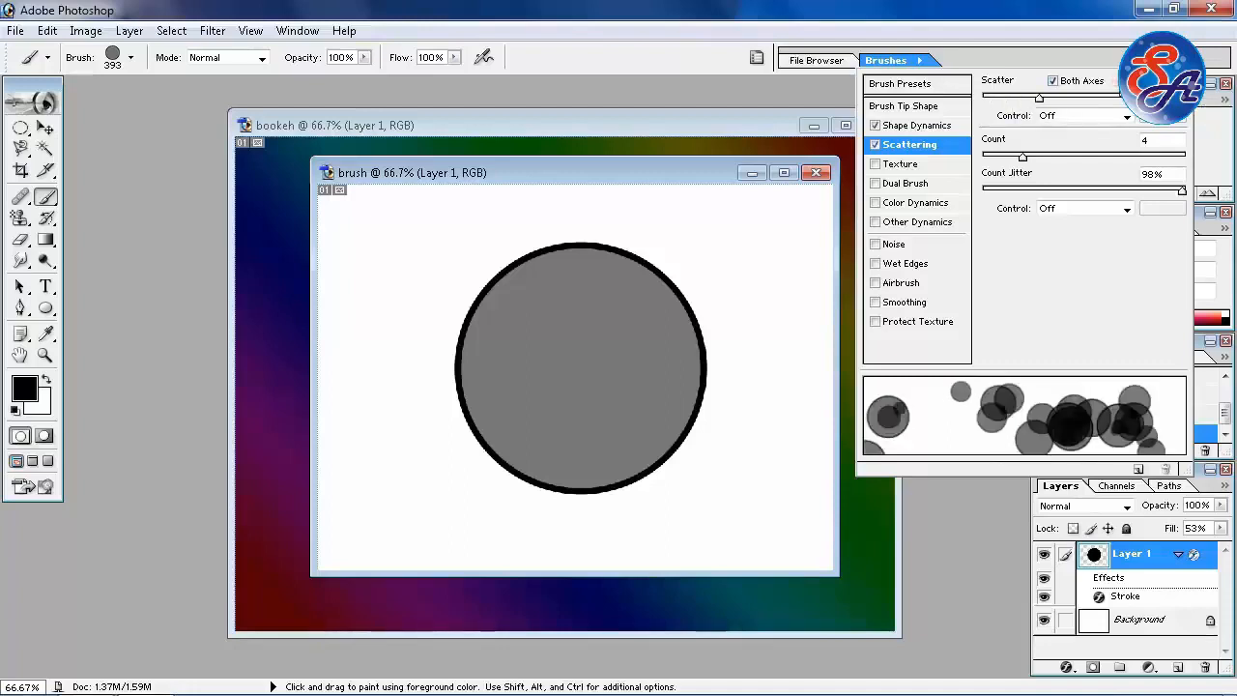
pyautogui.click(1079, 83)
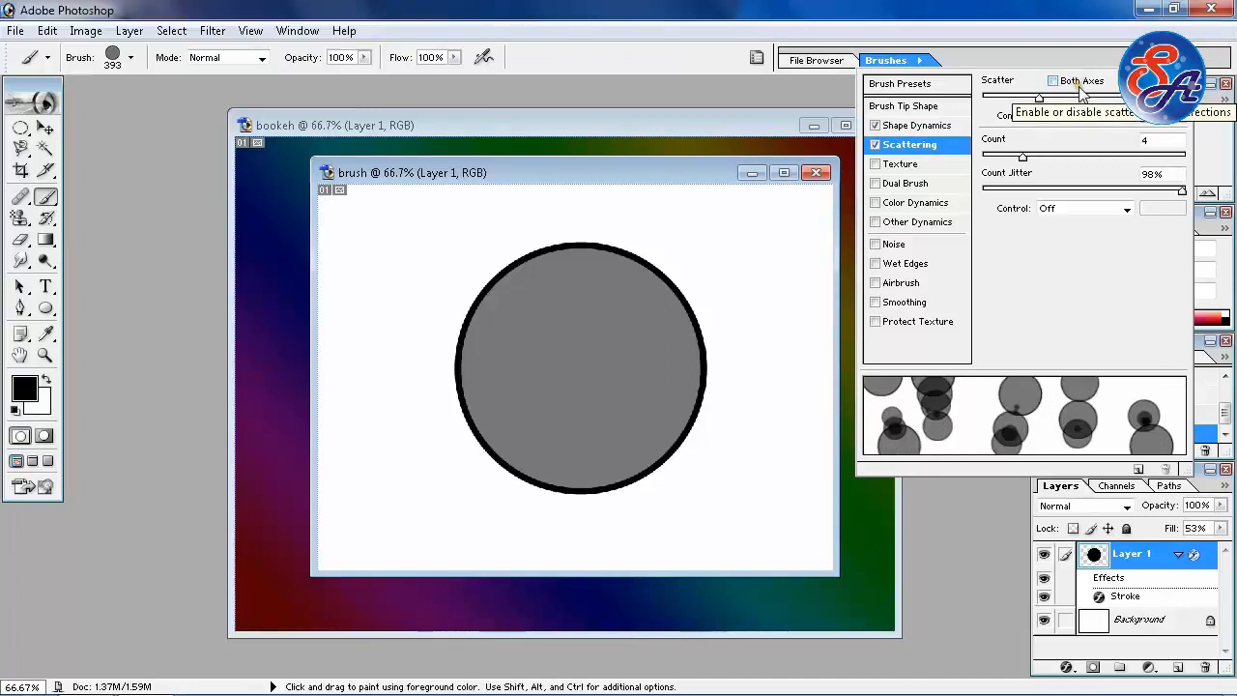
pyautogui.moveTo(1023, 157); pyautogui.dragTo(996, 170)
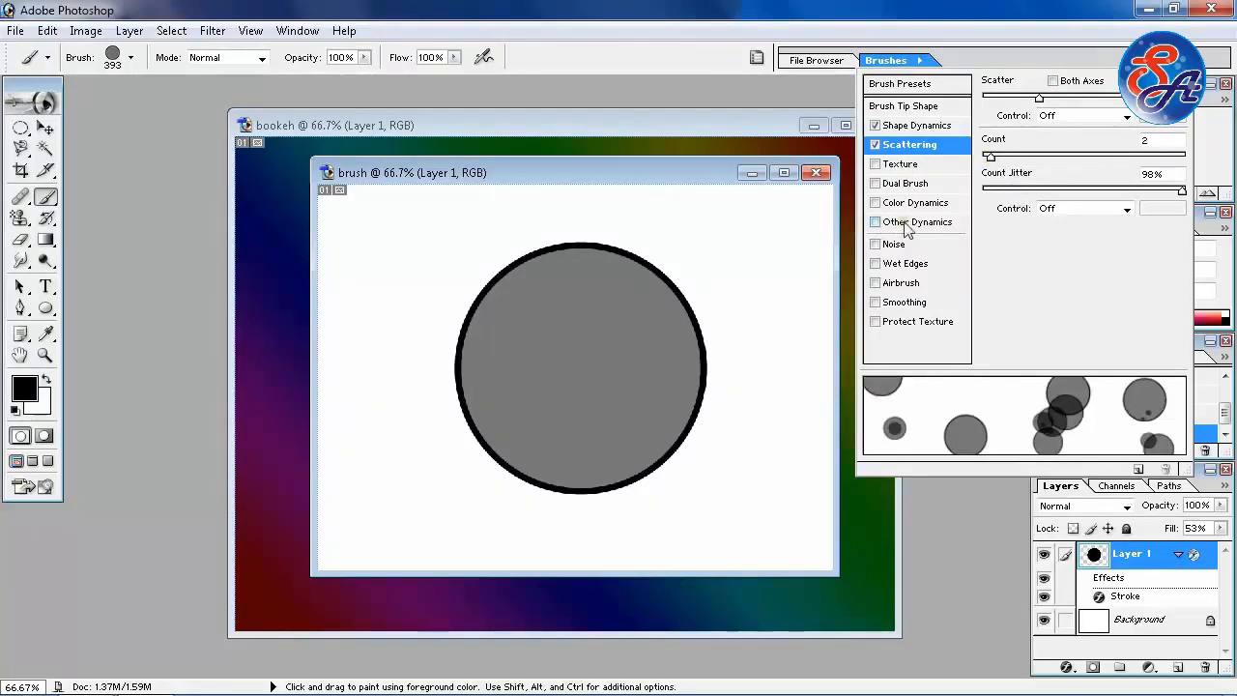
# - Enable Other Dynamics for the brush, with opacity jitter at 99% and flow jitter at 100%
pyautogui.click(956, 227)
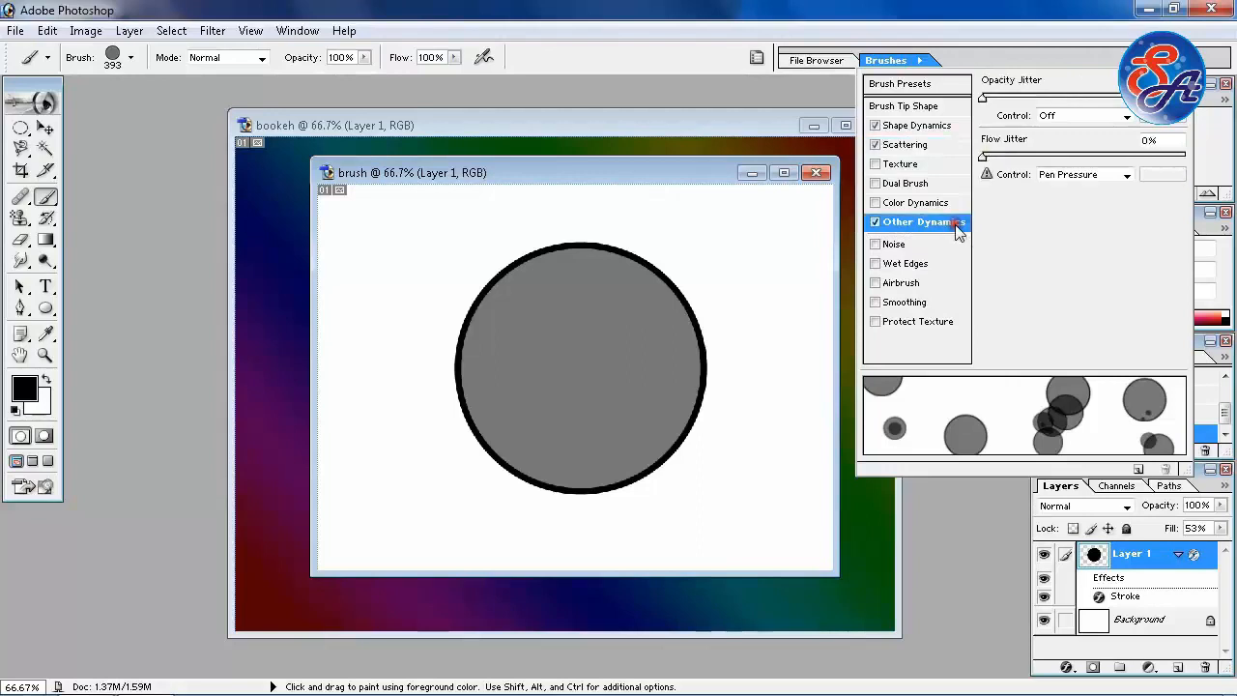
pyautogui.moveTo(983, 100); pyautogui.dragTo(1181, 102)
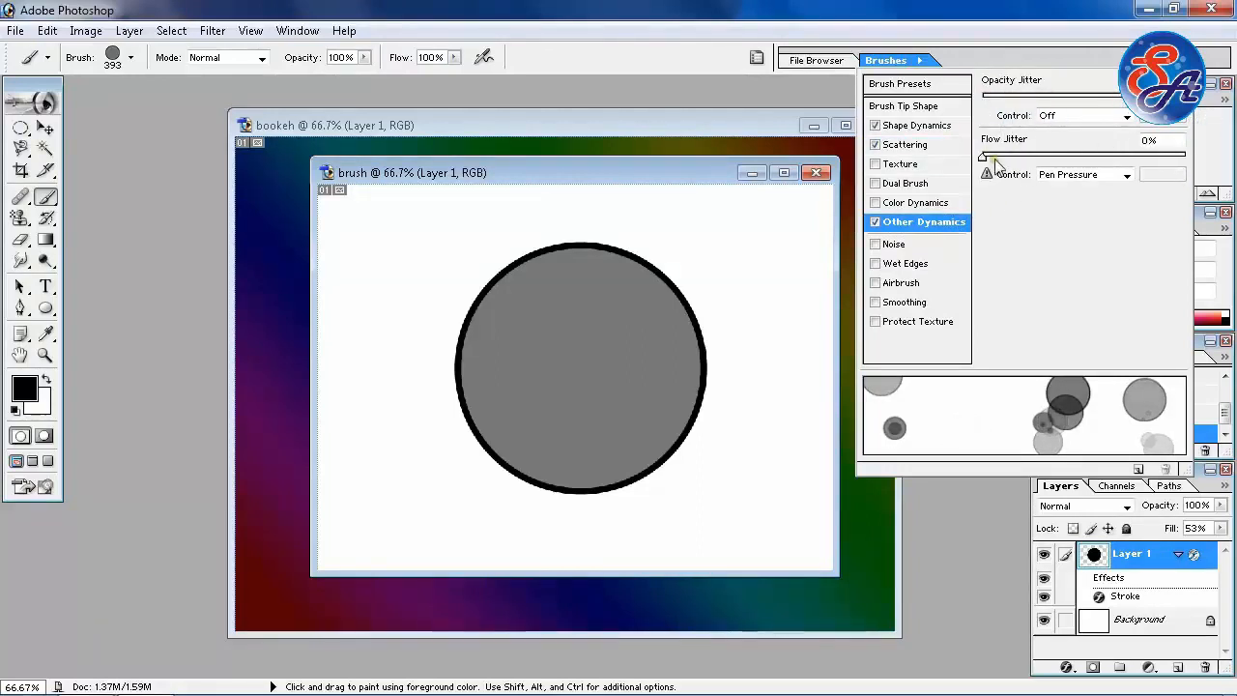
pyautogui.moveTo(985, 156); pyautogui.dragTo(1183, 155)
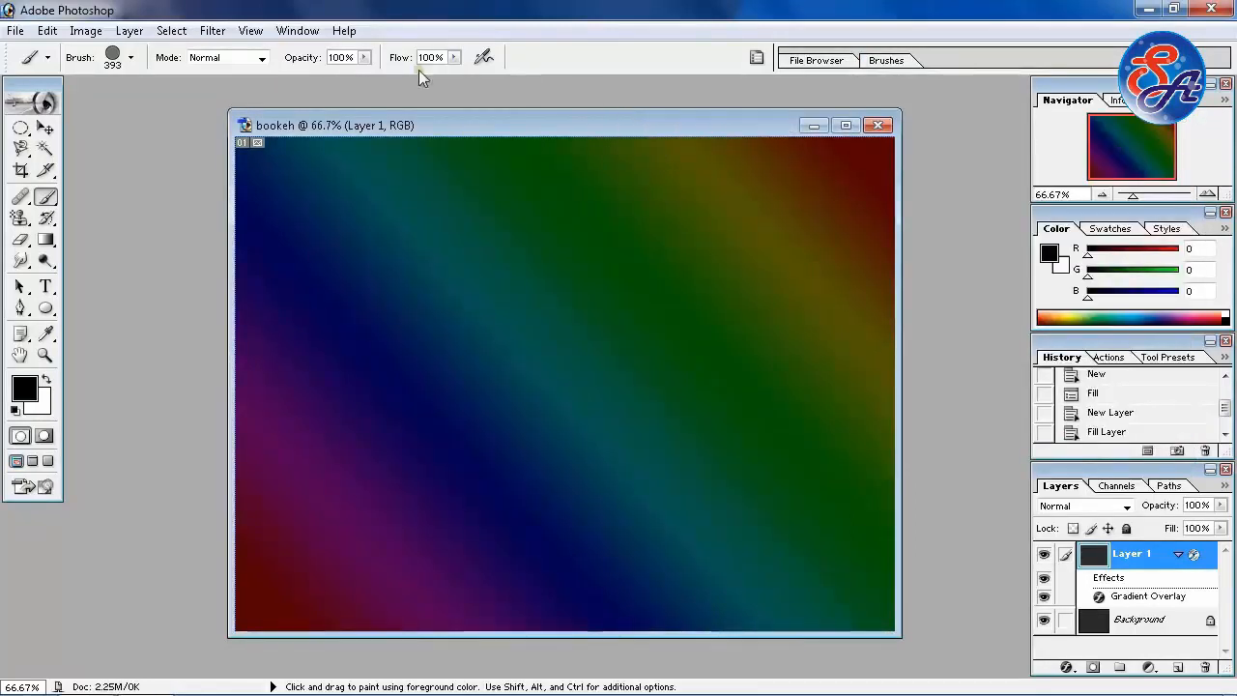
# - In the bookeh document, make white the foreground color and add a new layer above the gradient layer
pyautogui.click(48, 380)
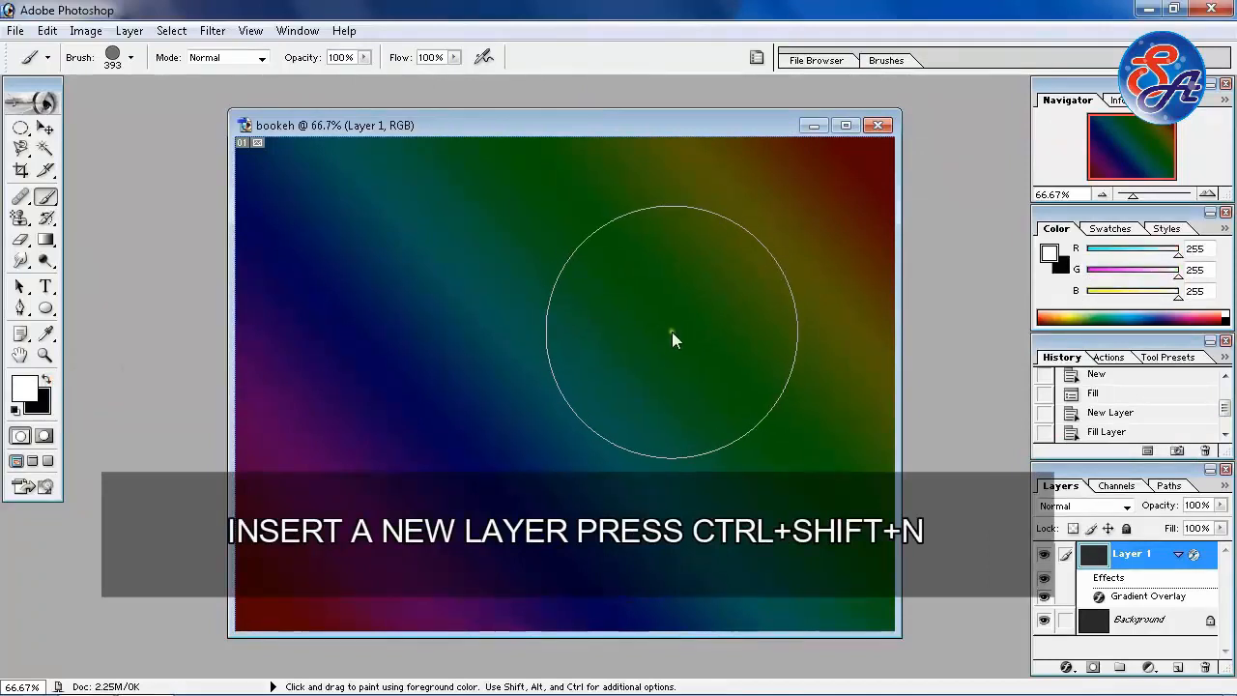
pyautogui.hotkey('ctrl', 'shift')
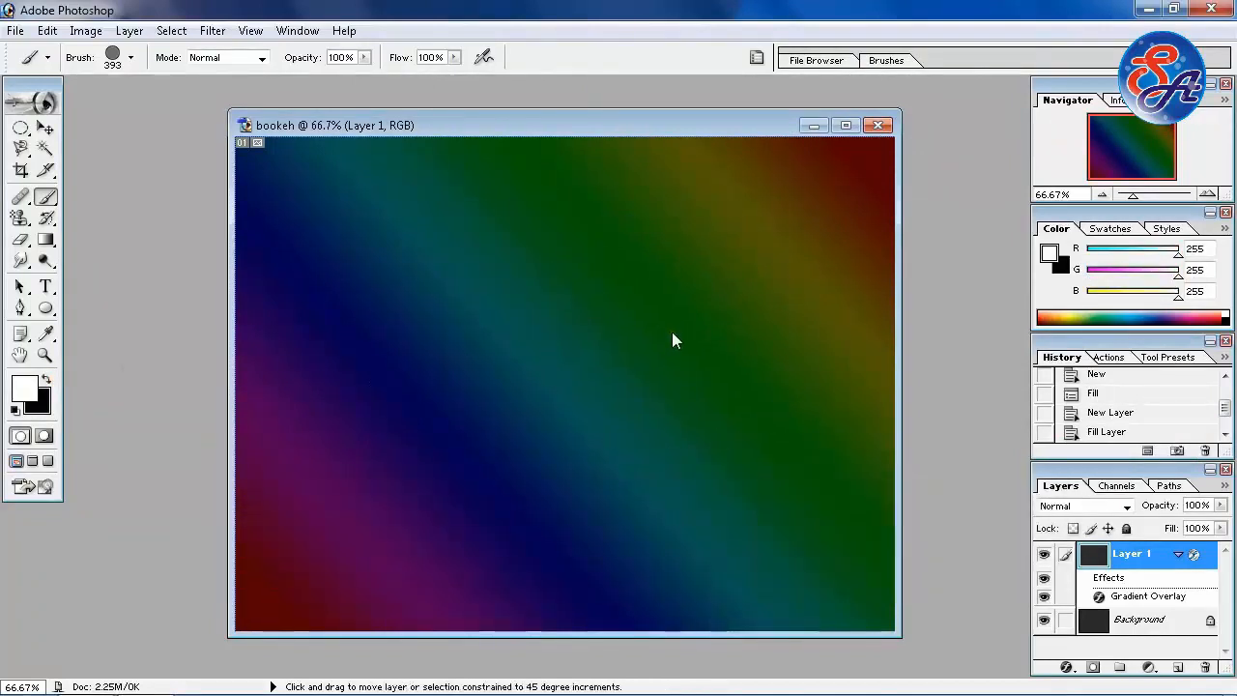
pyautogui.hotkey('ctrl', 'shift', 'n')
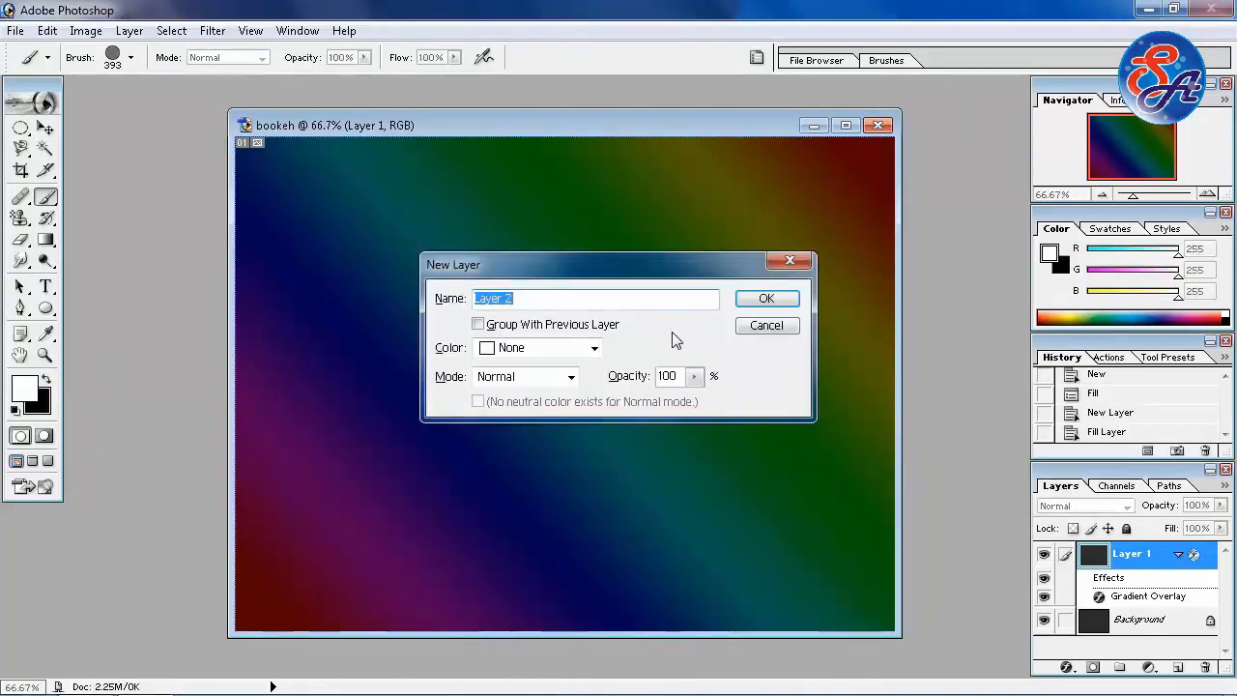
pyautogui.click(759, 299)
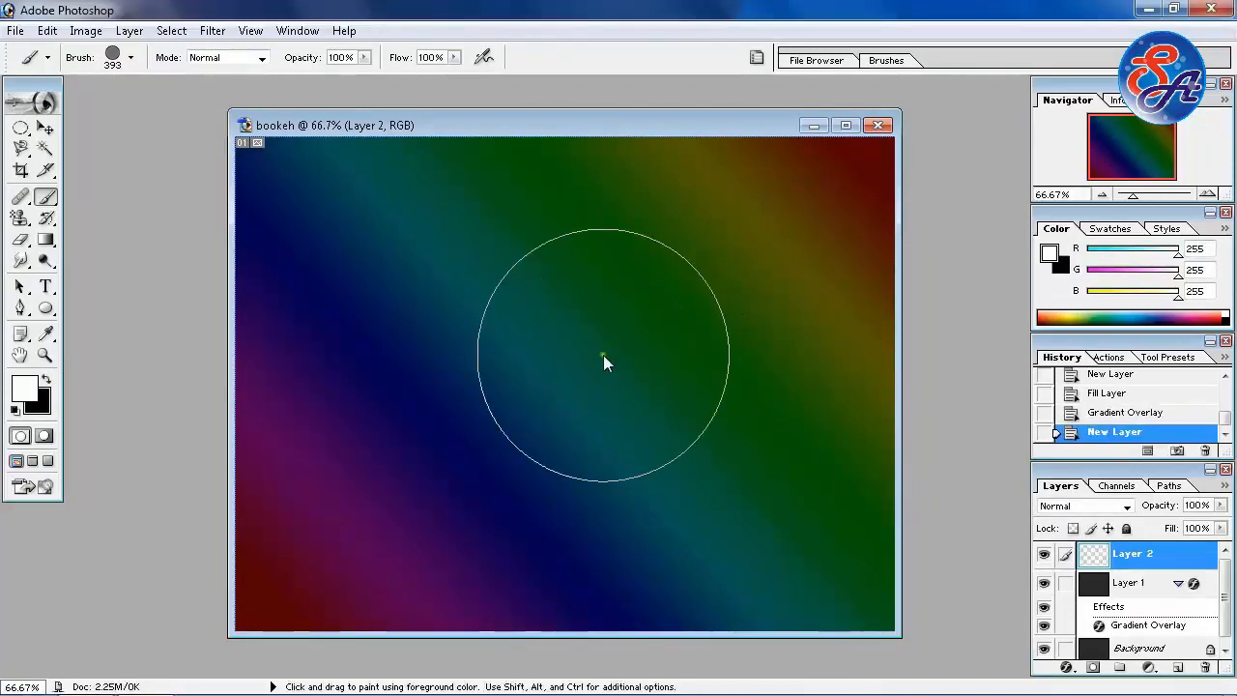
# - Reduce the brush size to 100 px and paint scattered white circles across the whole gradient on the new layer
pyautogui.press('[')
pyautogui.press('[')
pyautogui.press('[')
pyautogui.press('[')
pyautogui.press('[')
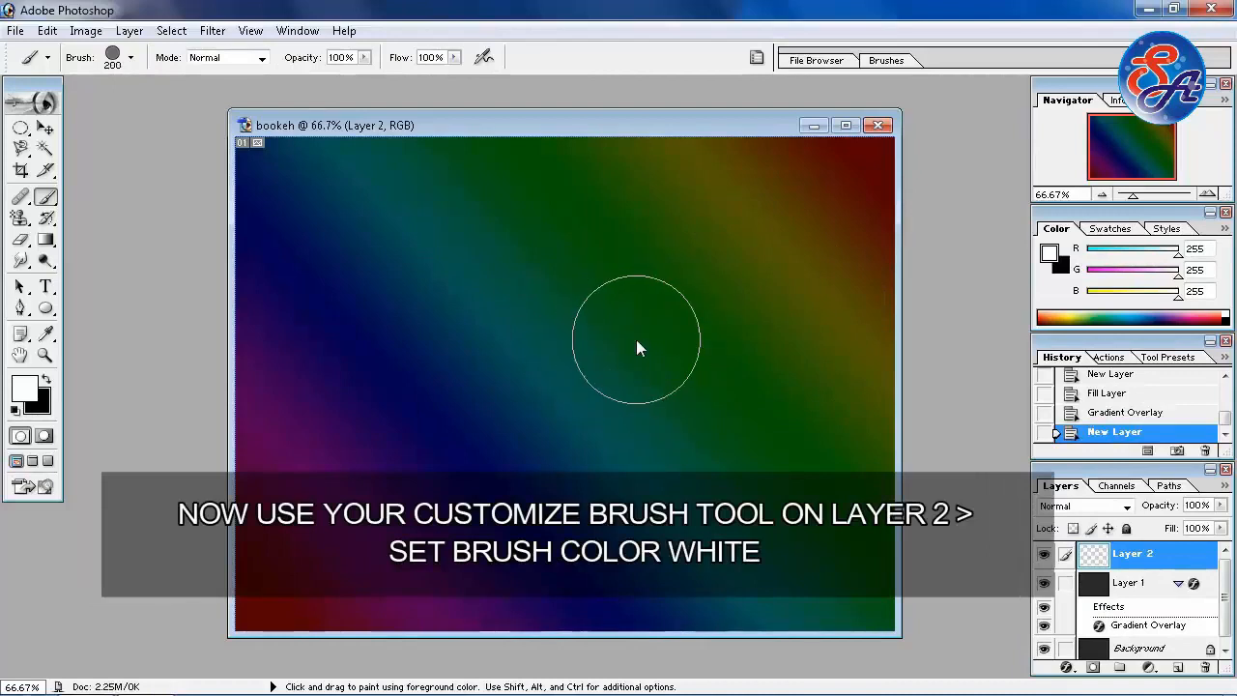
pyautogui.press('[')
pyautogui.press('[')
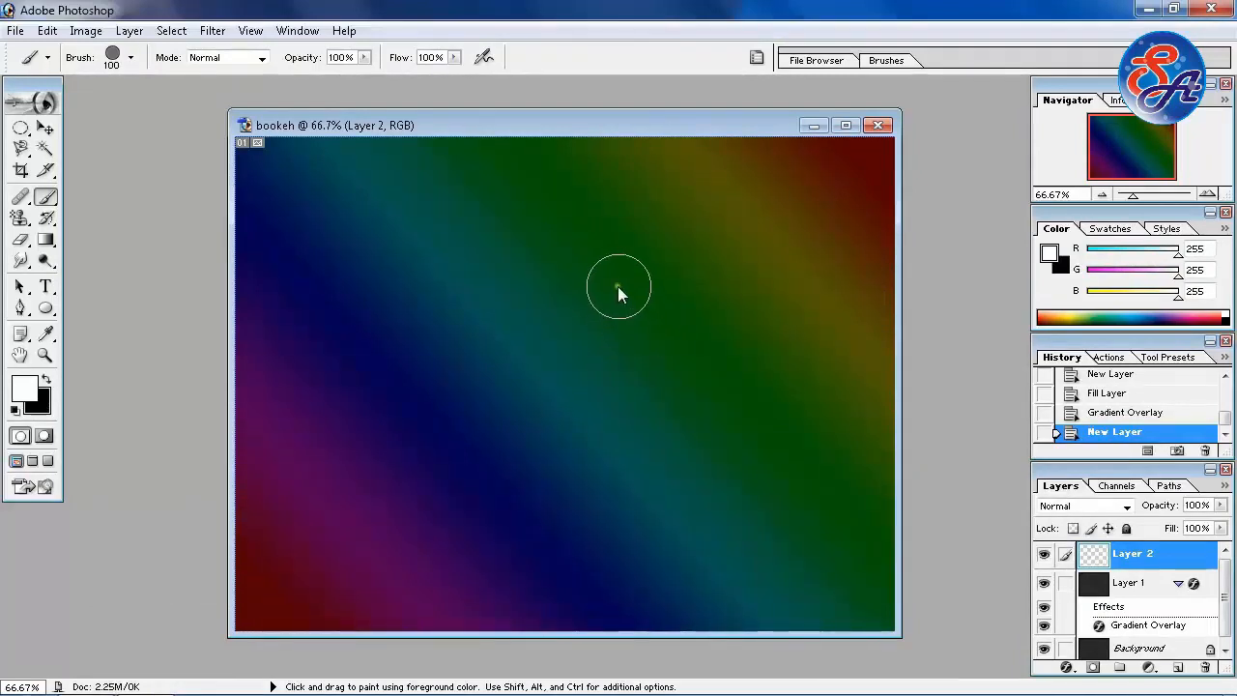
pyautogui.moveTo(627, 257)
pyautogui.mouseDown()
pyautogui.moveTo(697, 275)
pyautogui.moveTo(733, 355)
pyautogui.moveTo(758, 525)
pyautogui.moveTo(632, 607)
pyautogui.moveTo(401, 535)
pyautogui.moveTo(451, 224)
pyautogui.moveTo(361, 193)
pyautogui.moveTo(280, 328)
pyautogui.moveTo(315, 534)
pyautogui.moveTo(313, 511)
pyautogui.moveTo(485, 605)
pyautogui.moveTo(580, 371)
pyautogui.moveTo(531, 232)
pyautogui.moveTo(790, 317)
pyautogui.moveTo(805, 181)
pyautogui.moveTo(856, 251)
pyautogui.moveTo(853, 631)
pyautogui.mouseUp()
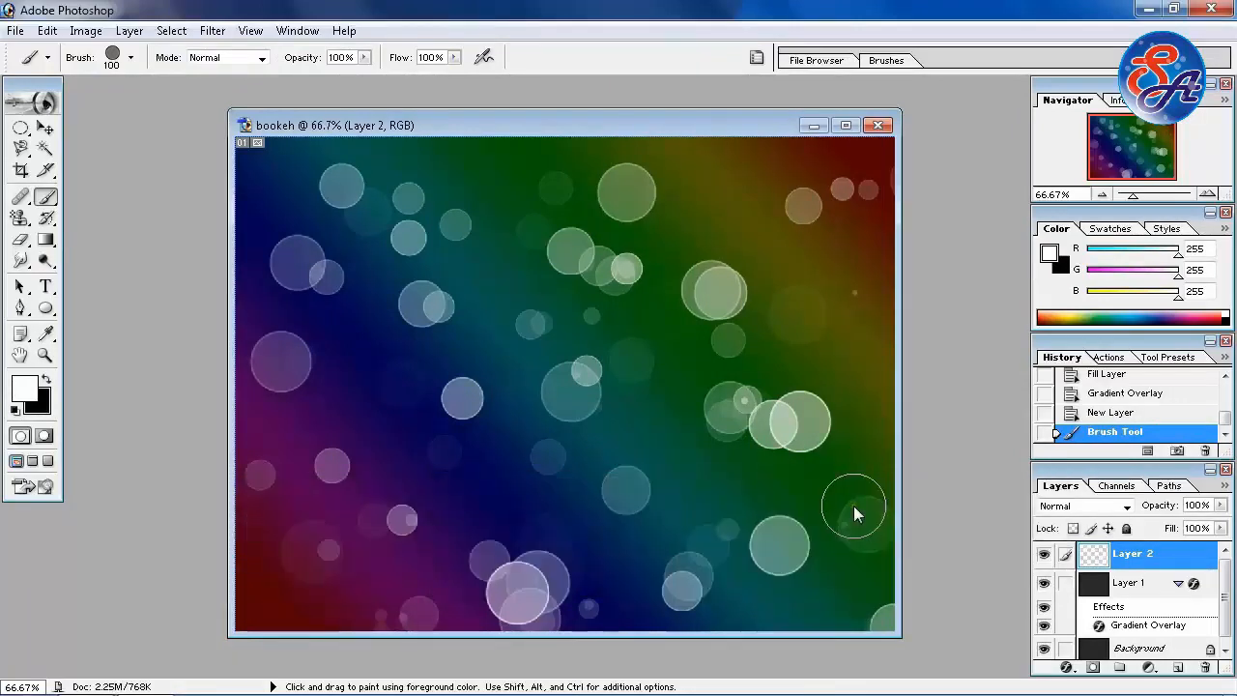
# - Apply a Gaussian Blur with a 6.5-pixel radius to the painted circles on Layer 2 and set its blend mode to Overlay
pyautogui.click(214, 32)
pyautogui.moveTo(290, 174)
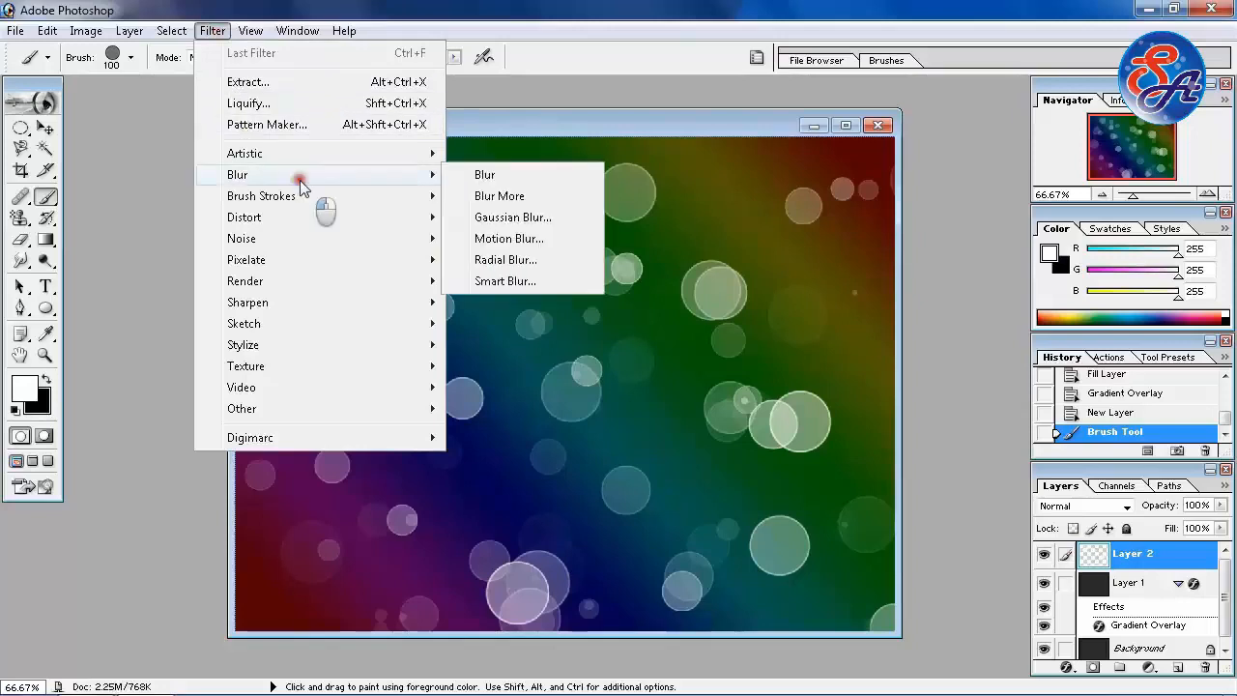
pyautogui.click(589, 218)
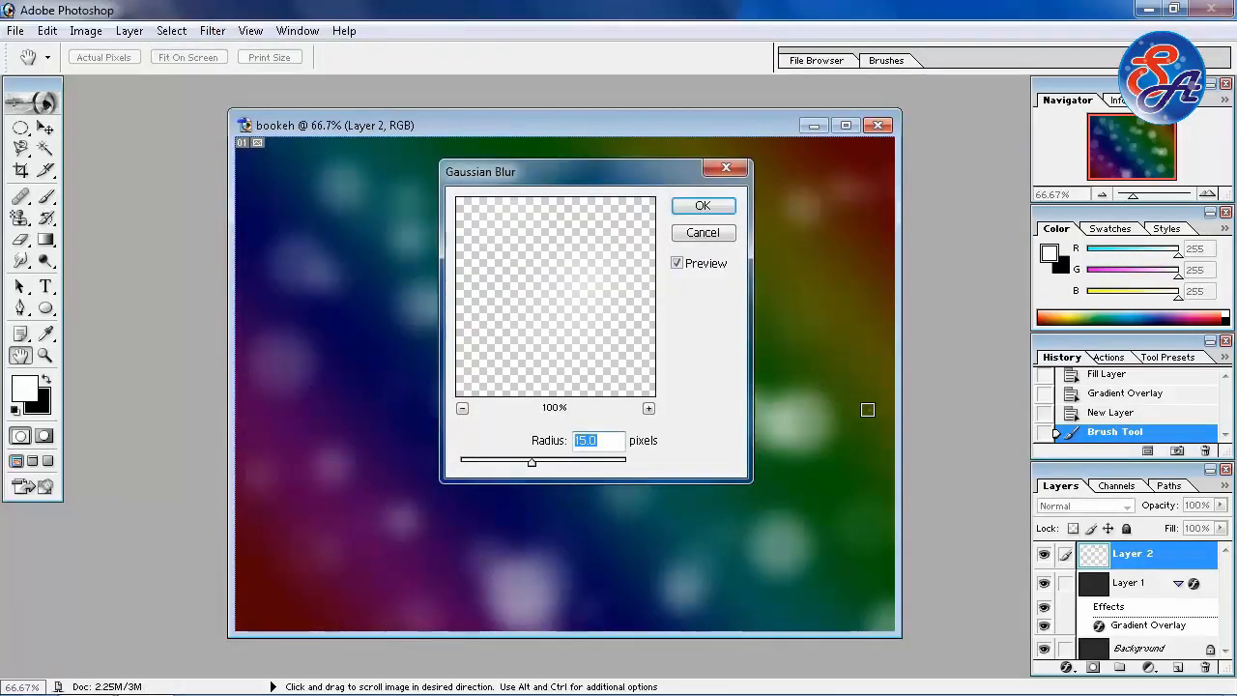
pyautogui.write('6.5')
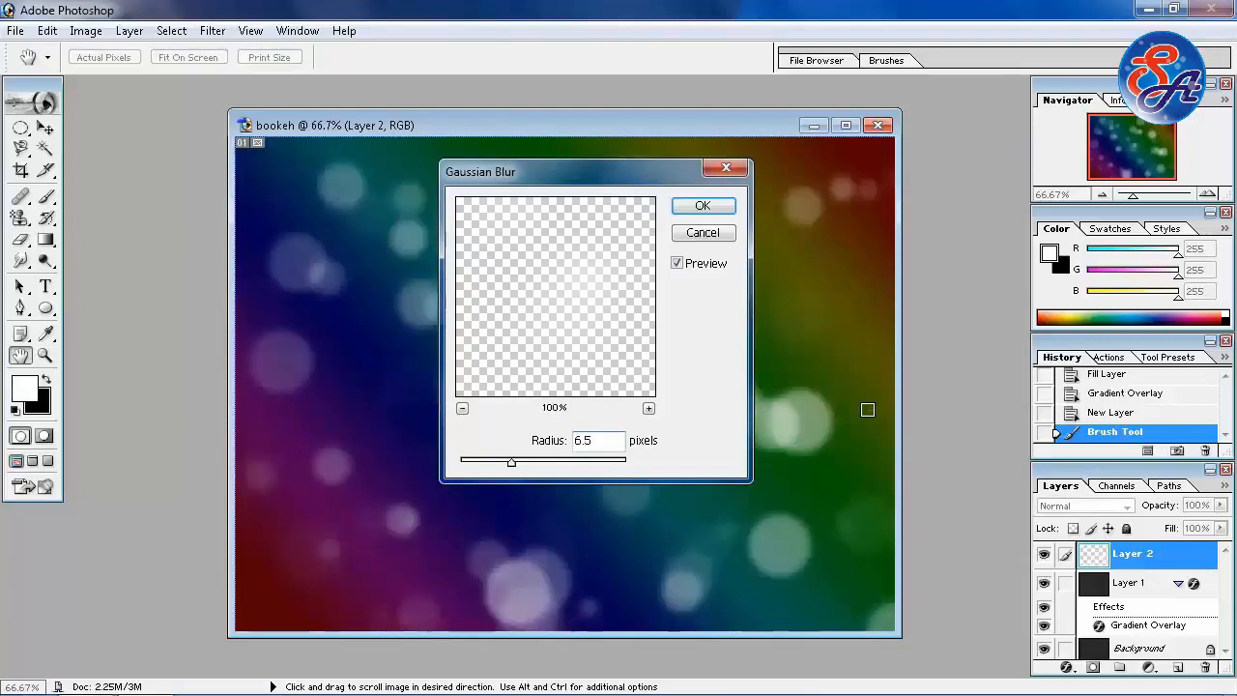
pyautogui.click(717, 213)
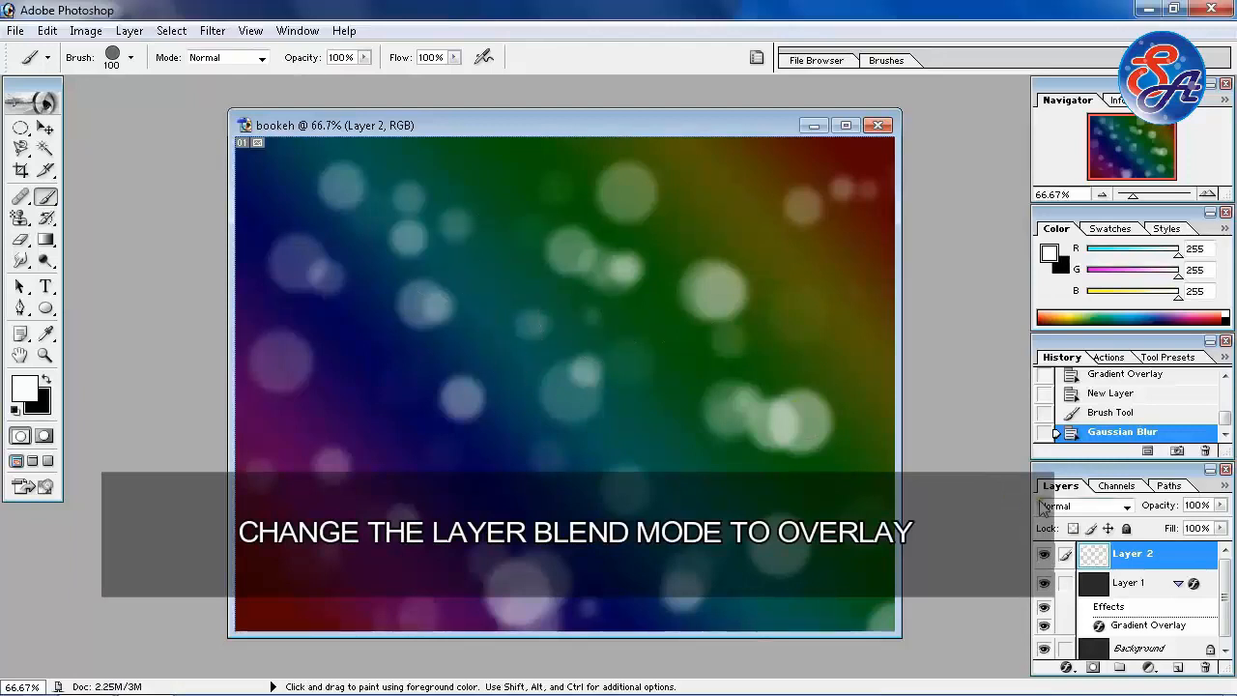
pyautogui.click(1081, 506)
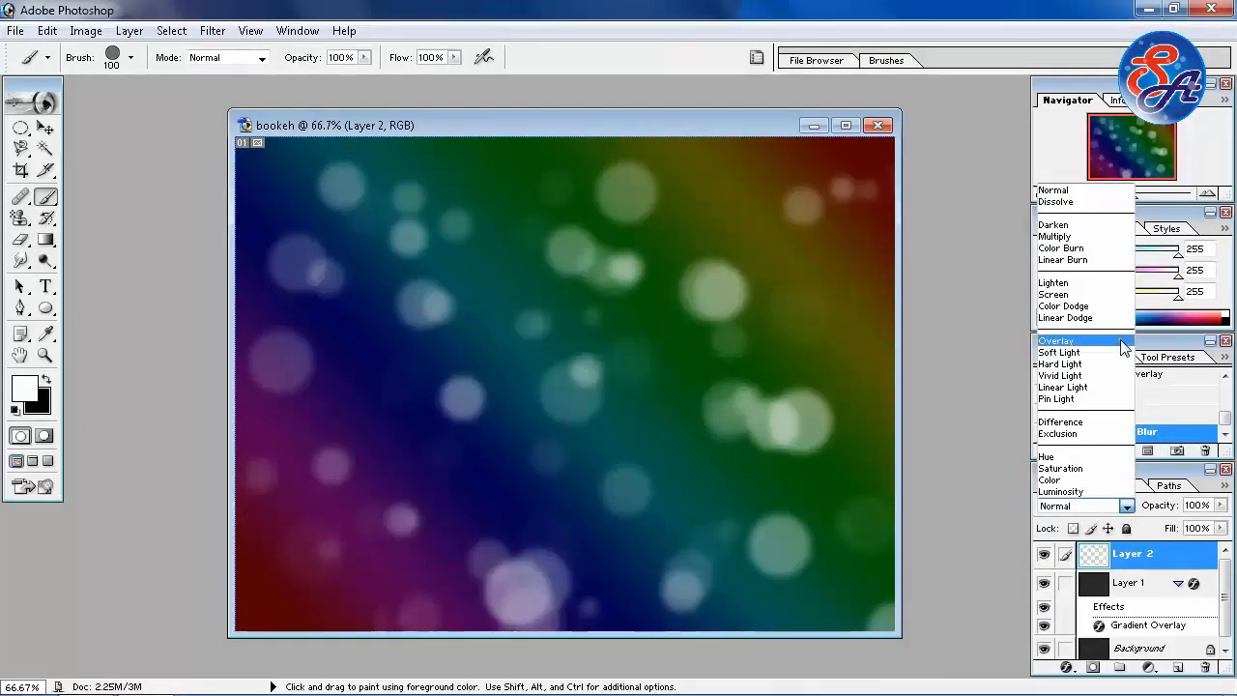
pyautogui.click(1121, 344)
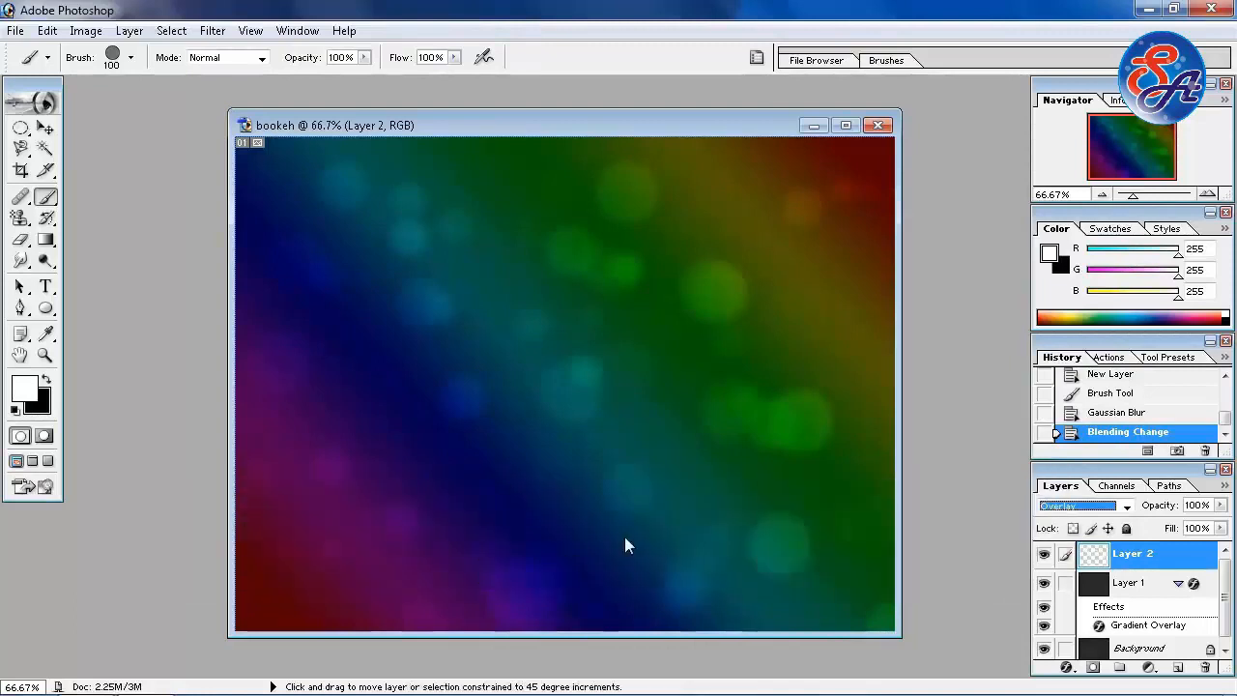
# - On a new layer above Layer 2, paint scattered white circles across the whole canvas and set the layer's blend mode to Overlay
pyautogui.hotkey('ctrl', 'shift', 'n')
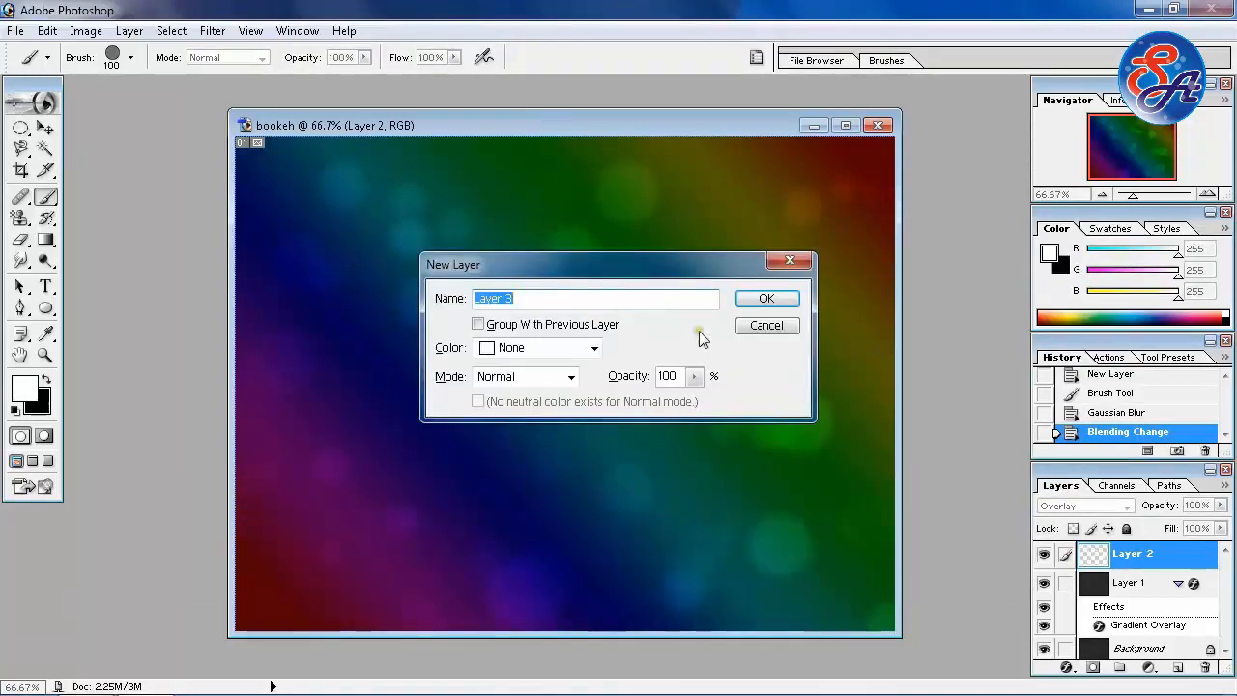
pyautogui.click(760, 305)
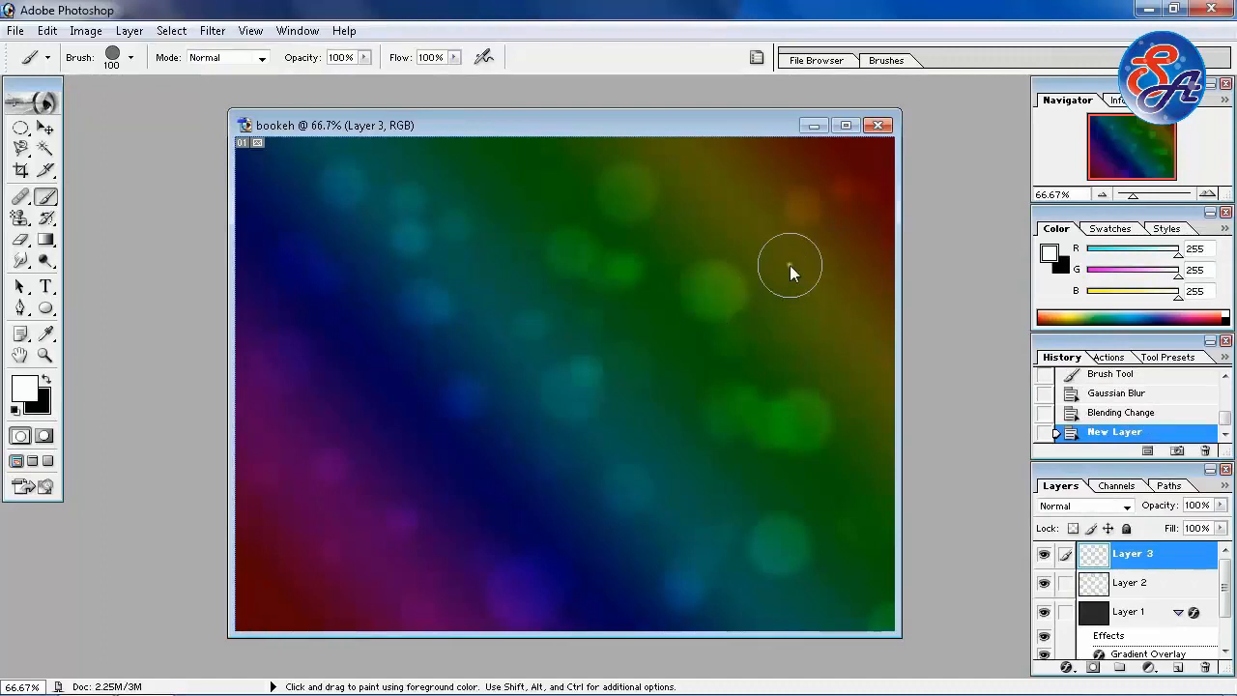
pyautogui.moveTo(795, 276)
pyautogui.mouseDown()
pyautogui.moveTo(741, 199)
pyautogui.moveTo(741, 599)
pyautogui.moveTo(612, 262)
pyautogui.moveTo(330, 200)
pyautogui.moveTo(425, 462)
pyautogui.moveTo(806, 333)
pyautogui.moveTo(843, 449)
pyautogui.moveTo(489, 235)
pyautogui.moveTo(359, 387)
pyautogui.moveTo(401, 492)
pyautogui.mouseUp()
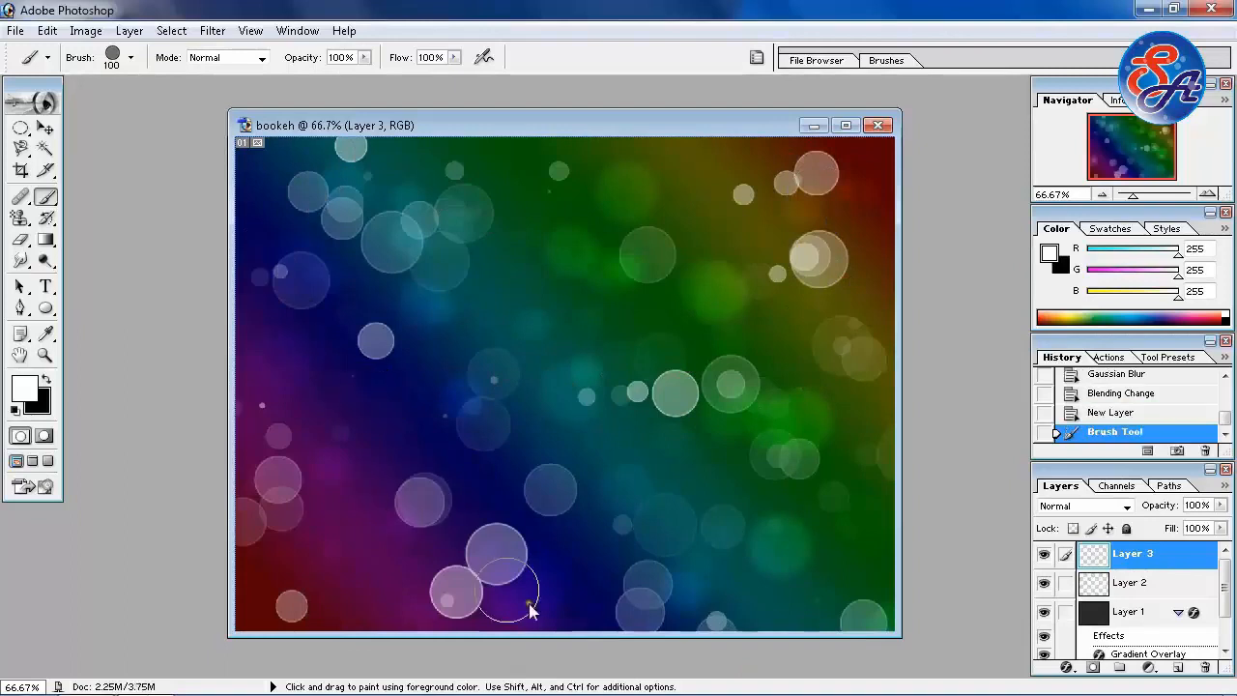
pyautogui.click(1127, 507)
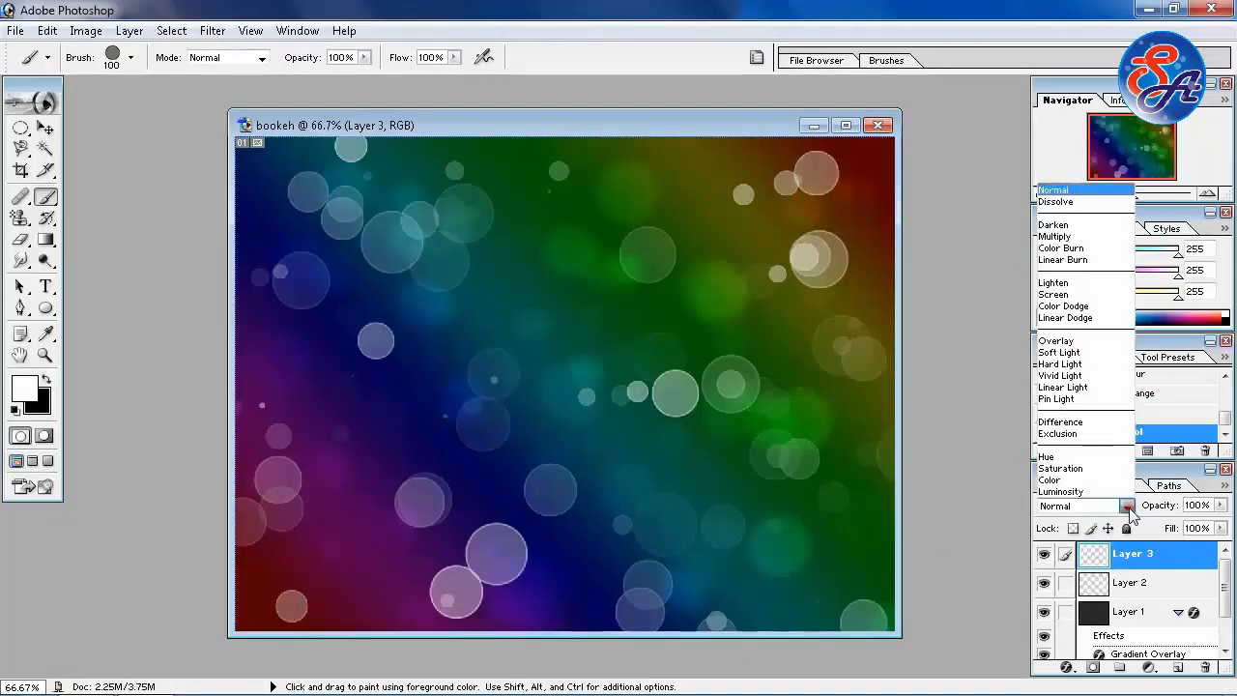
pyautogui.click(1109, 341)
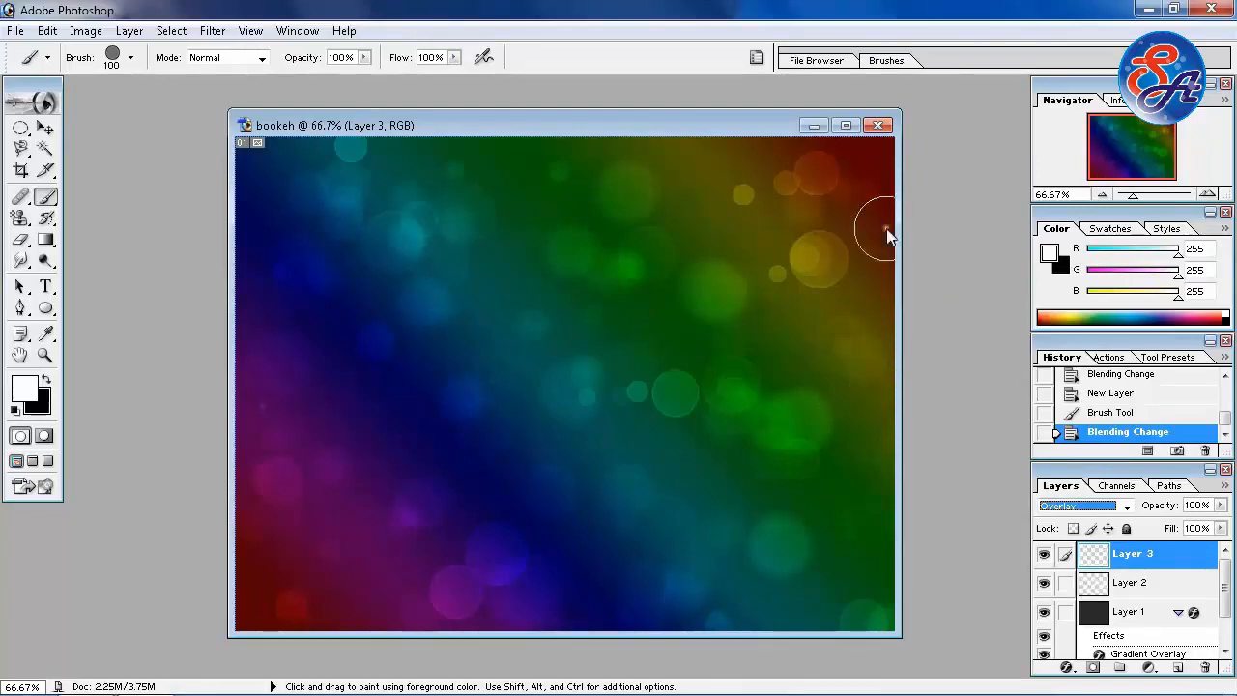
# - Open the city skyline image 25 from the INDIAN folder inside ALL WALLPAPER NEW on drive D
pyautogui.doubleClick(930, 285)
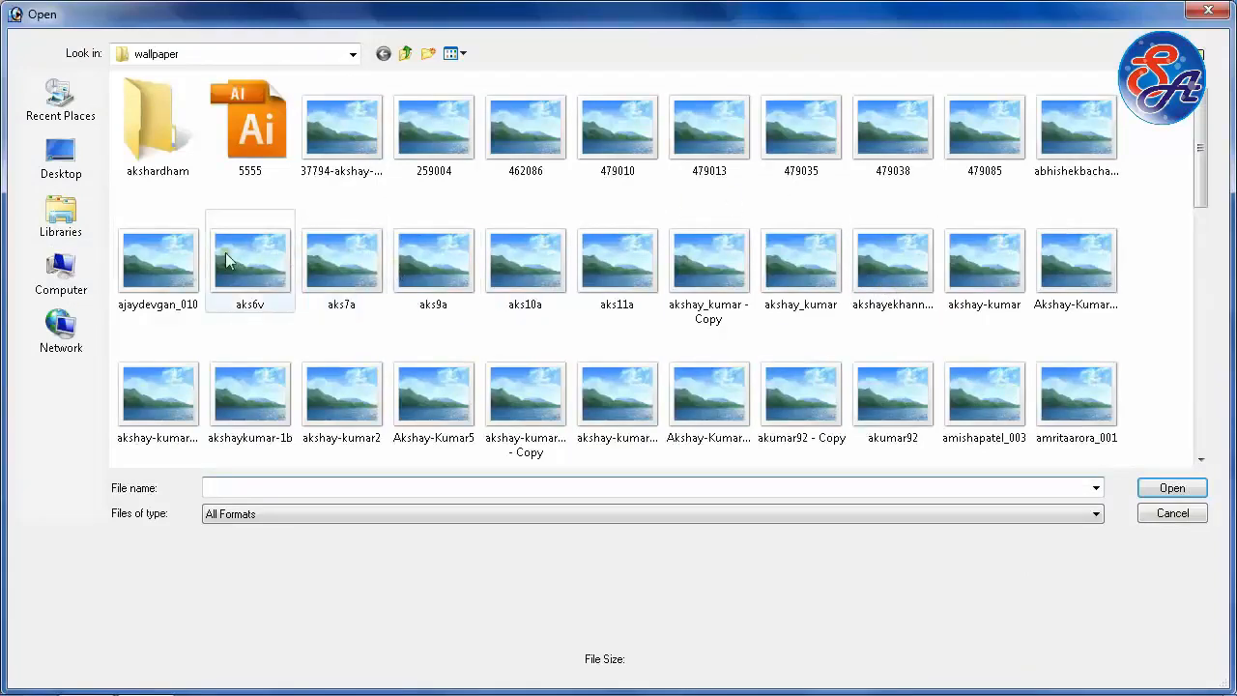
pyautogui.click(404, 54)
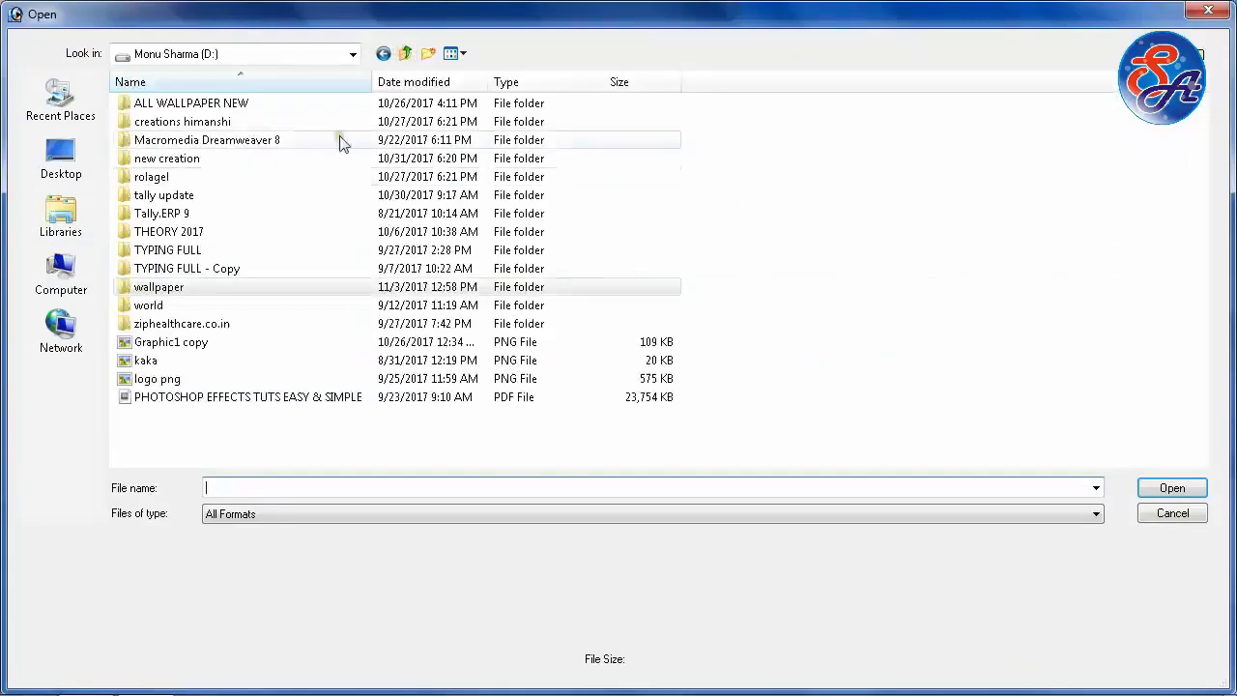
pyautogui.doubleClick(251, 104)
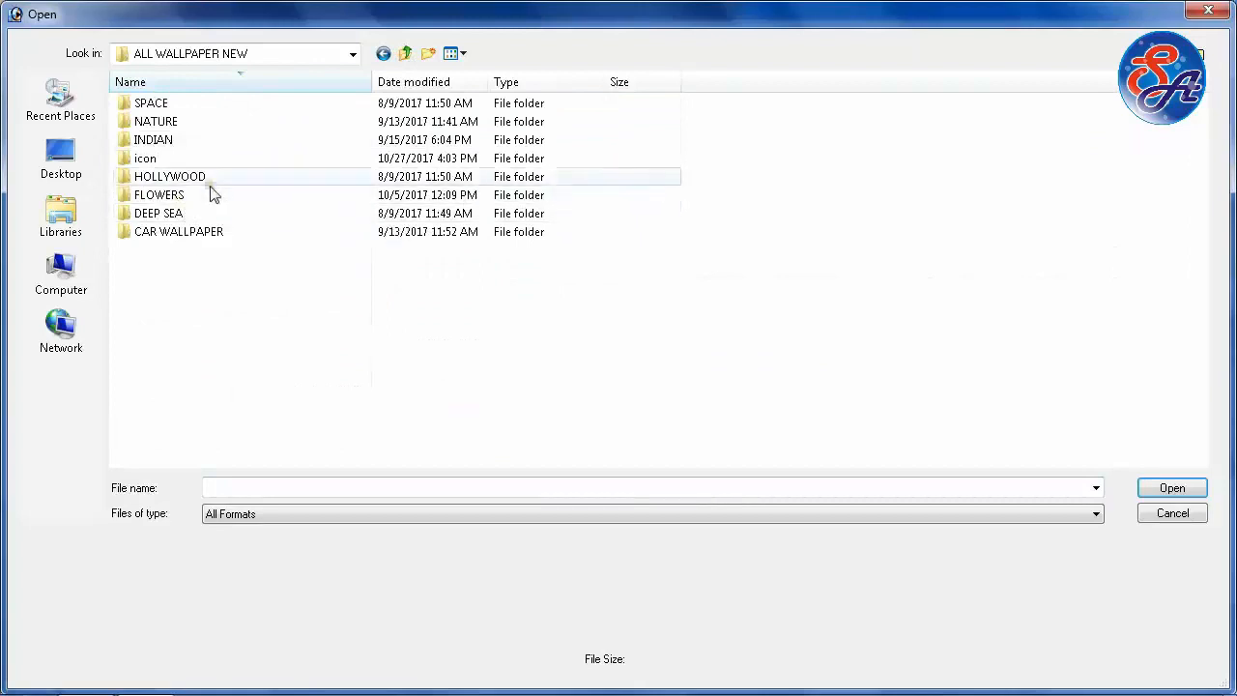
pyautogui.doubleClick(235, 142)
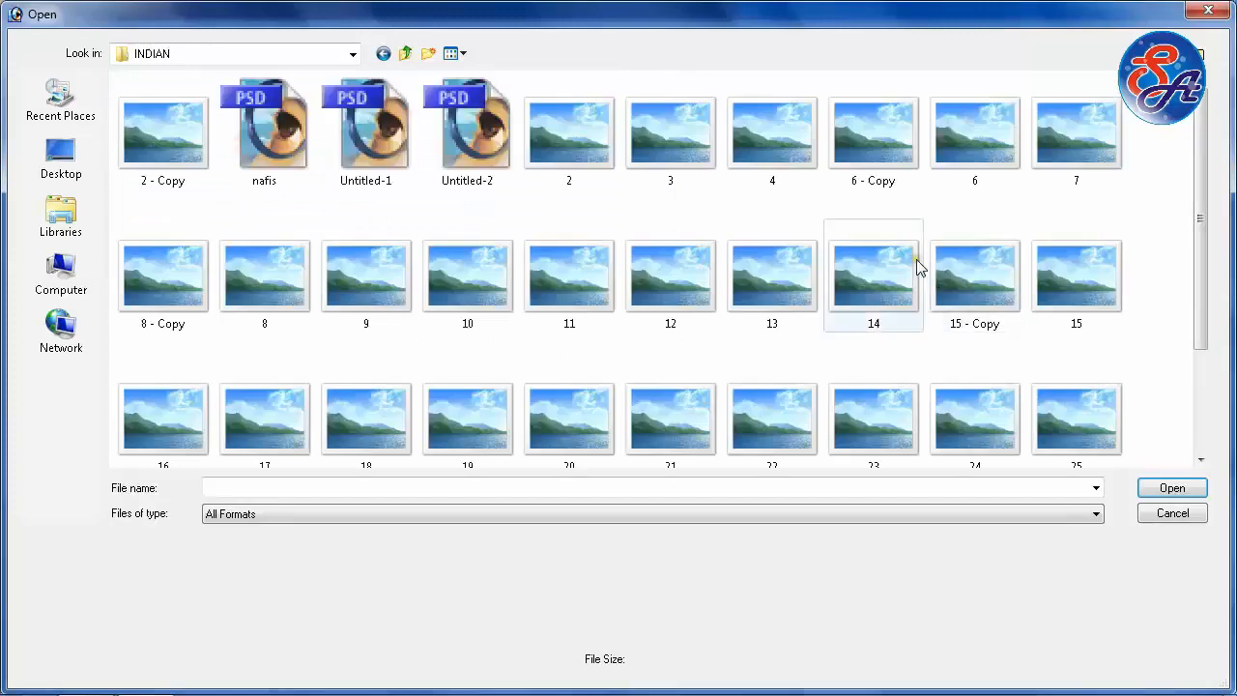
pyautogui.click(777, 317)
pyautogui.moveTo(1196, 259); pyautogui.dragTo(1192, 368)
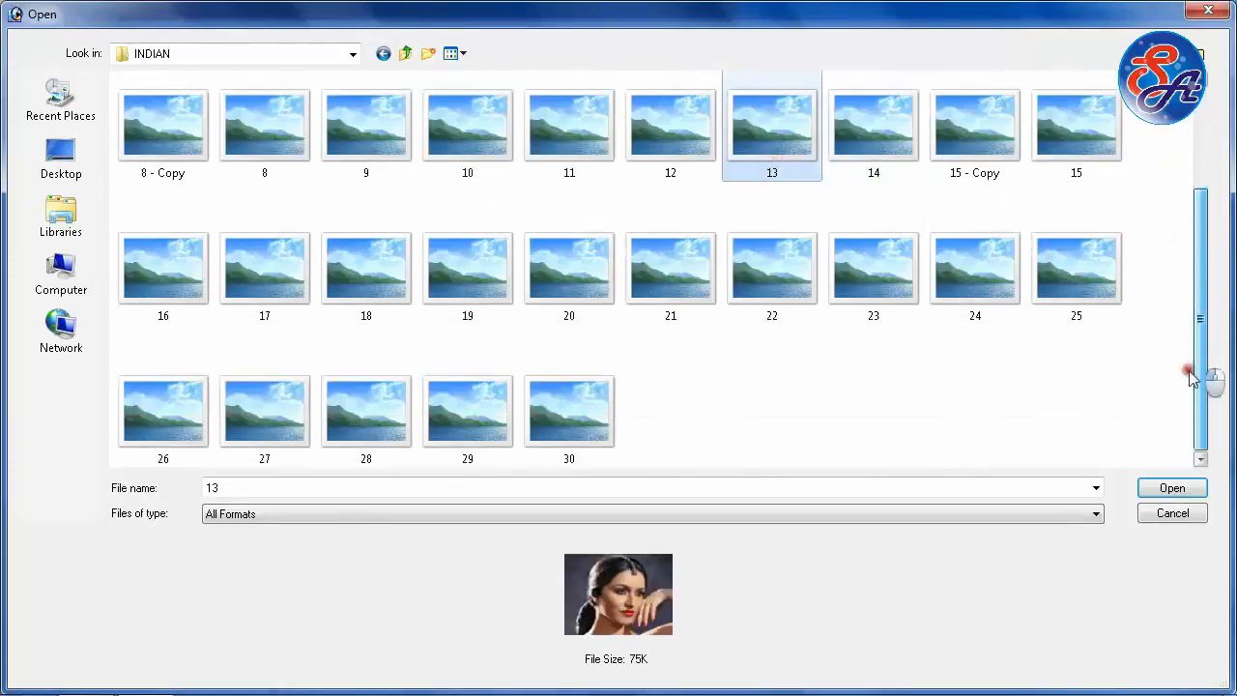
pyautogui.click(981, 285)
pyautogui.click(643, 272)
pyautogui.click(536, 285)
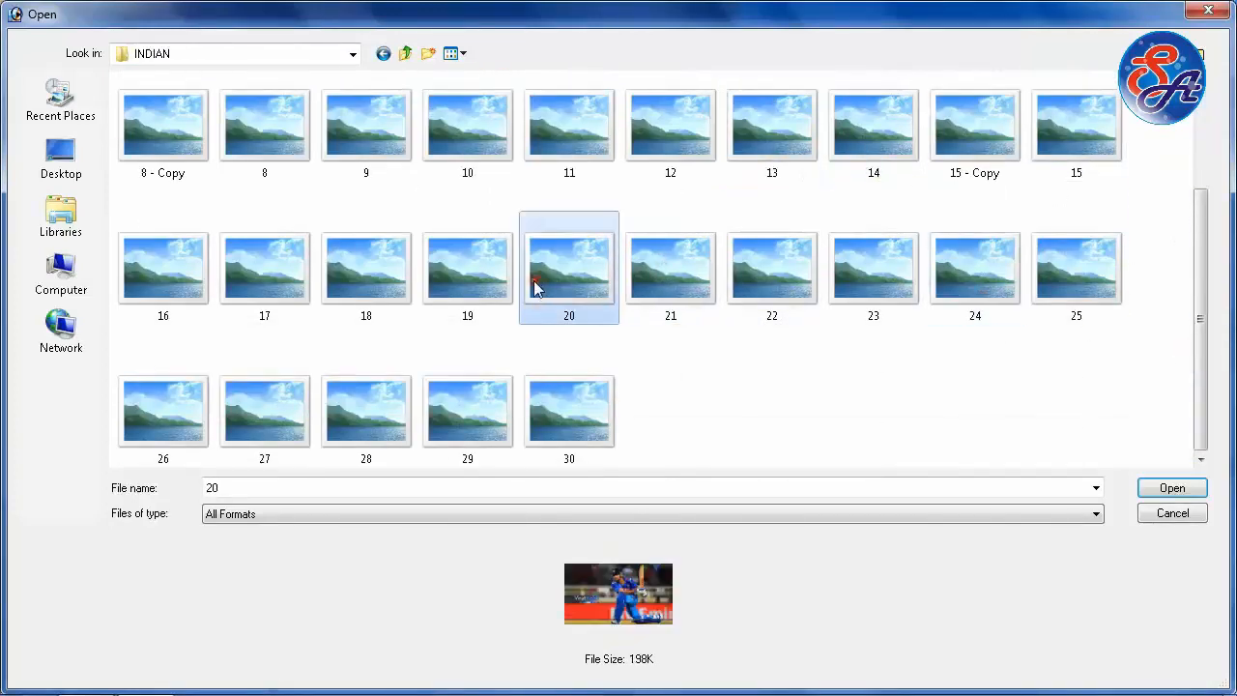
pyautogui.click(1063, 259)
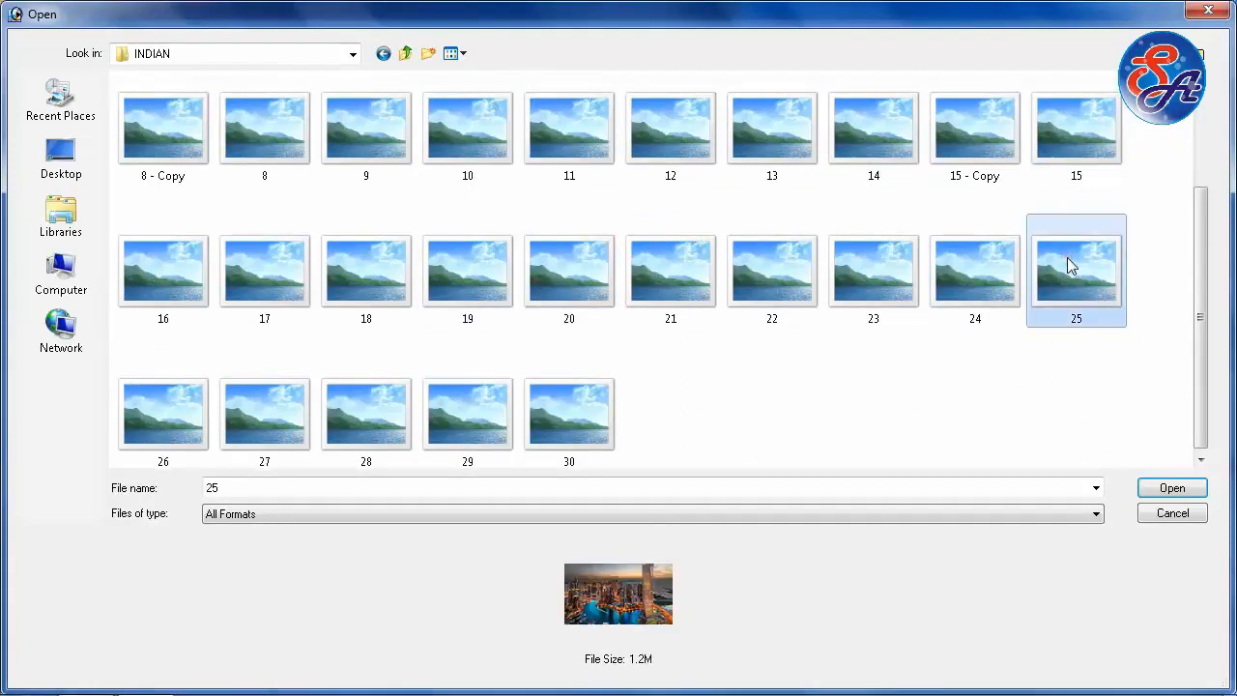
pyautogui.click(1172, 488)
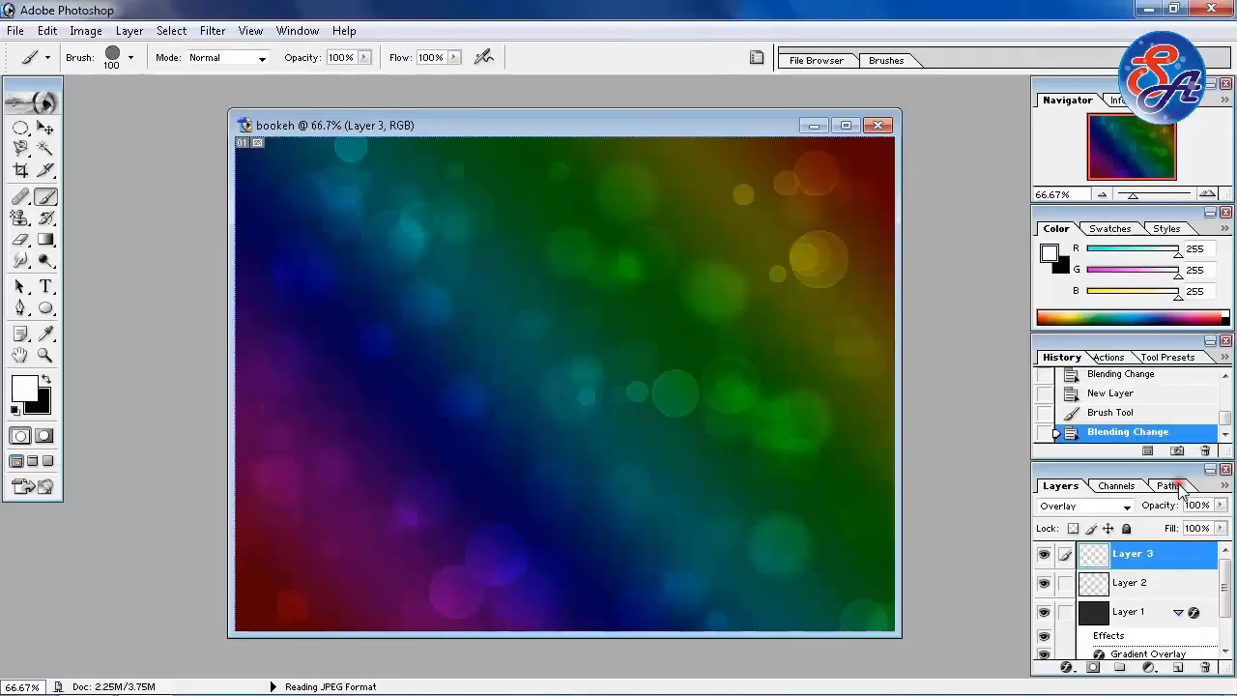
# - Copy the whole bookeh canvas with all layers merged and paste it into 25.jpg
pyautogui.click(822, 295)
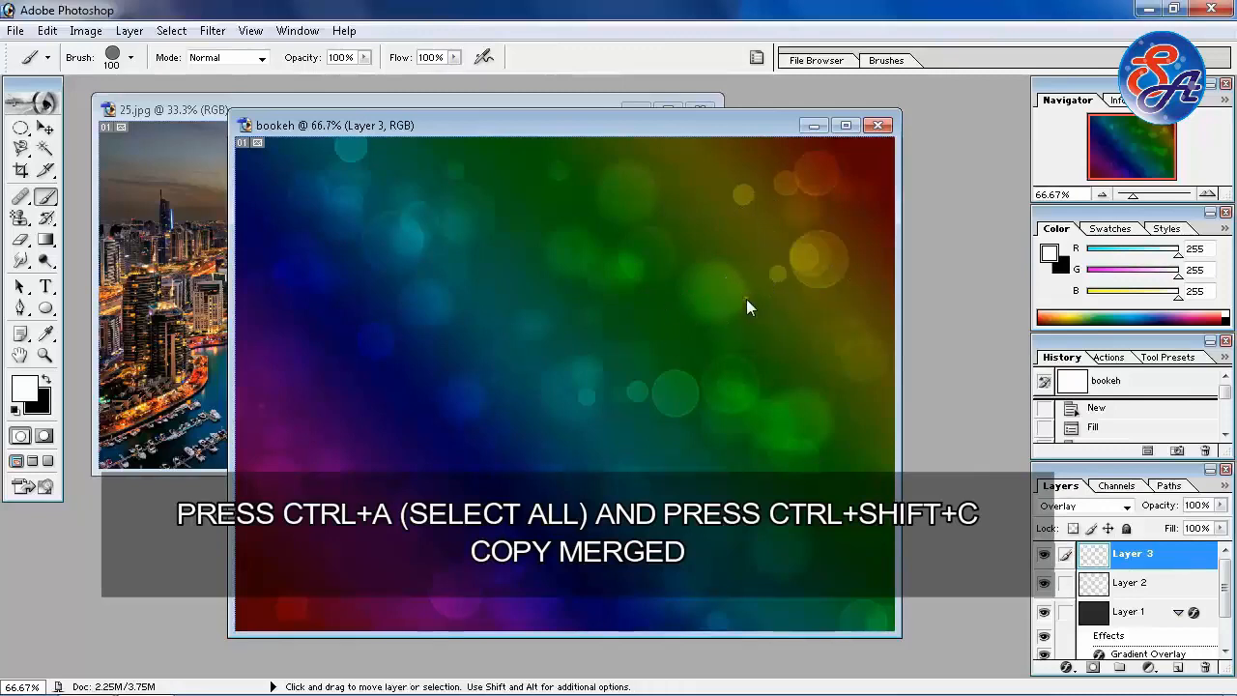
pyautogui.hotkey('ctrl', 'a')
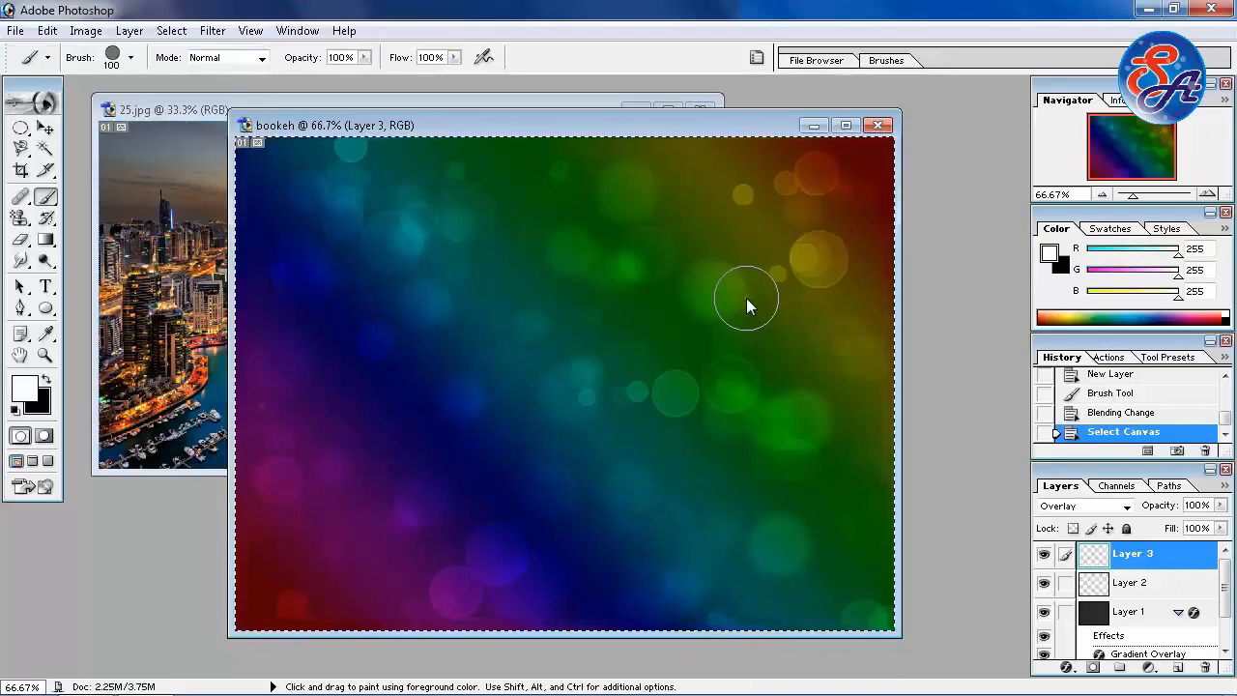
pyautogui.hotkey('ctrl', 'shift', 'c')
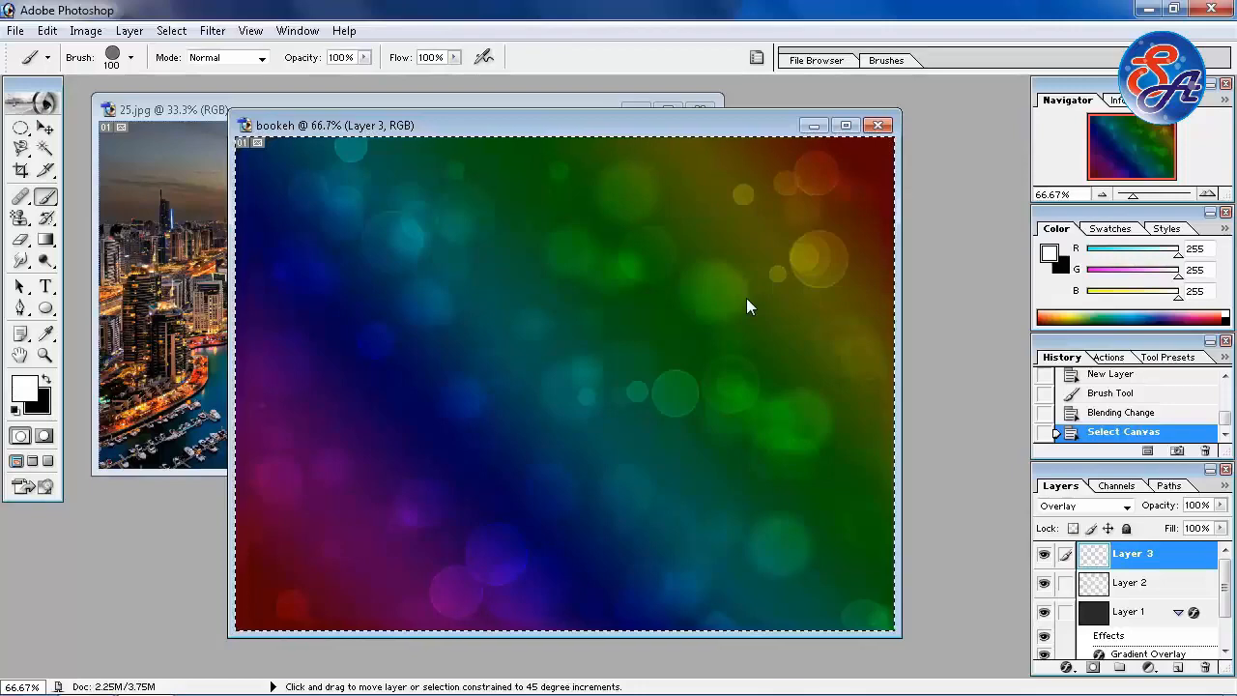
pyautogui.click(596, 100)
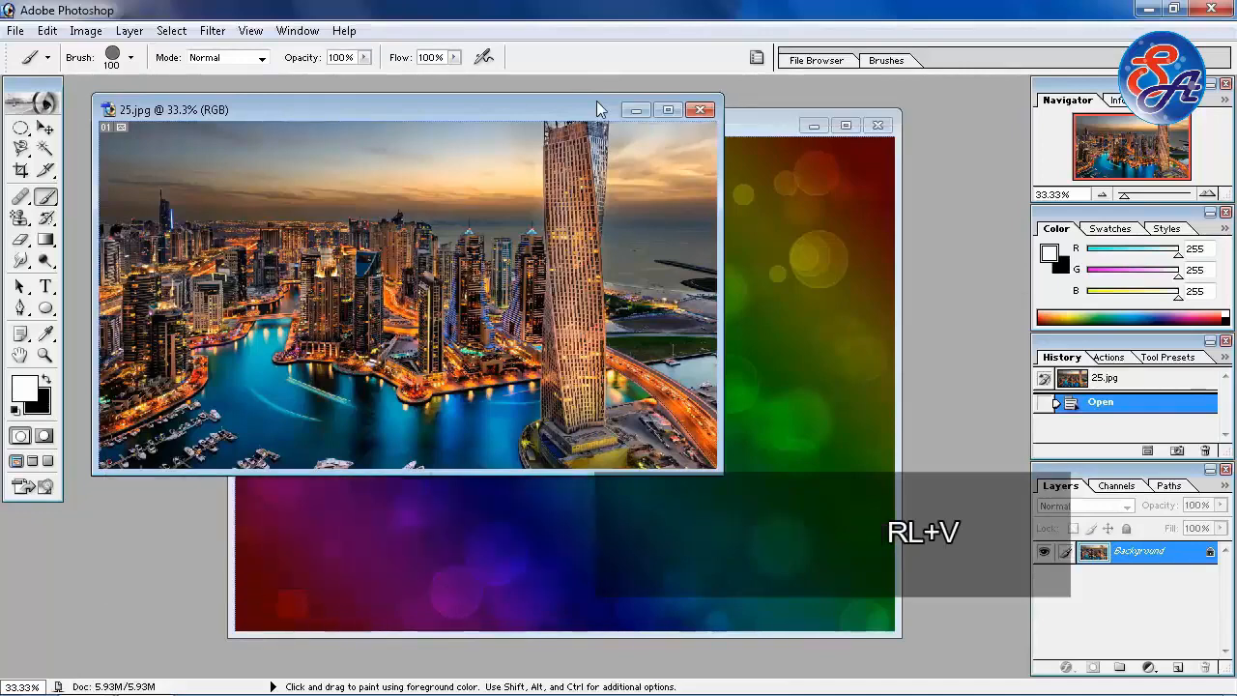
pyautogui.hotkey('ctrl', 'v')
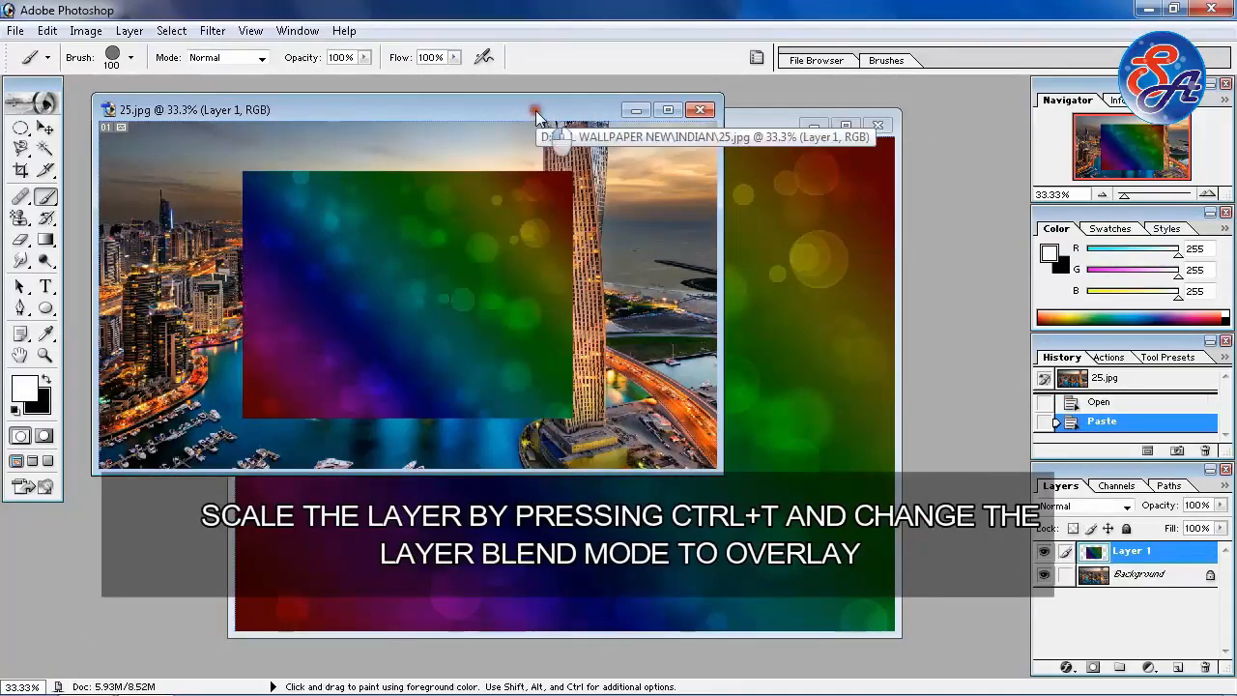
# - Maximize the 25.jpg document and scale the pasted bokeh layer proportionally to about 197% so it covers the whole photo
pyautogui.moveTo(538, 116); pyautogui.dragTo(593, 118)
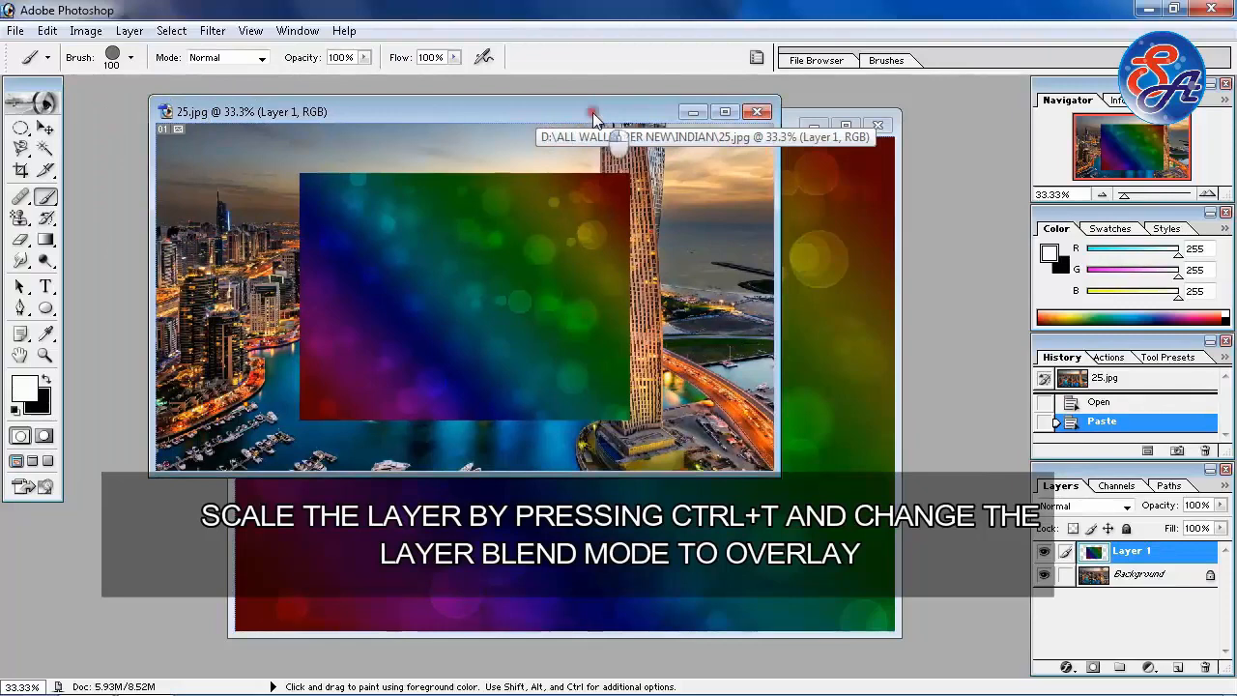
pyautogui.doubleClick(594, 116)
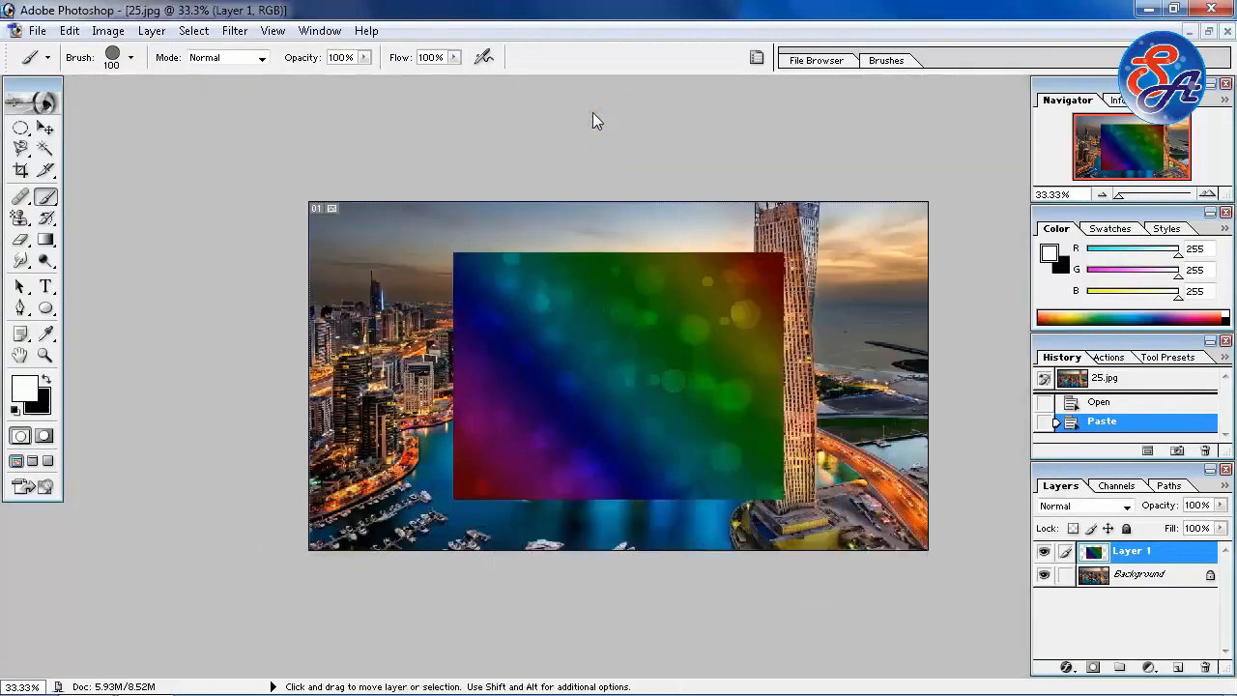
pyautogui.hotkey('ctrl', 't')
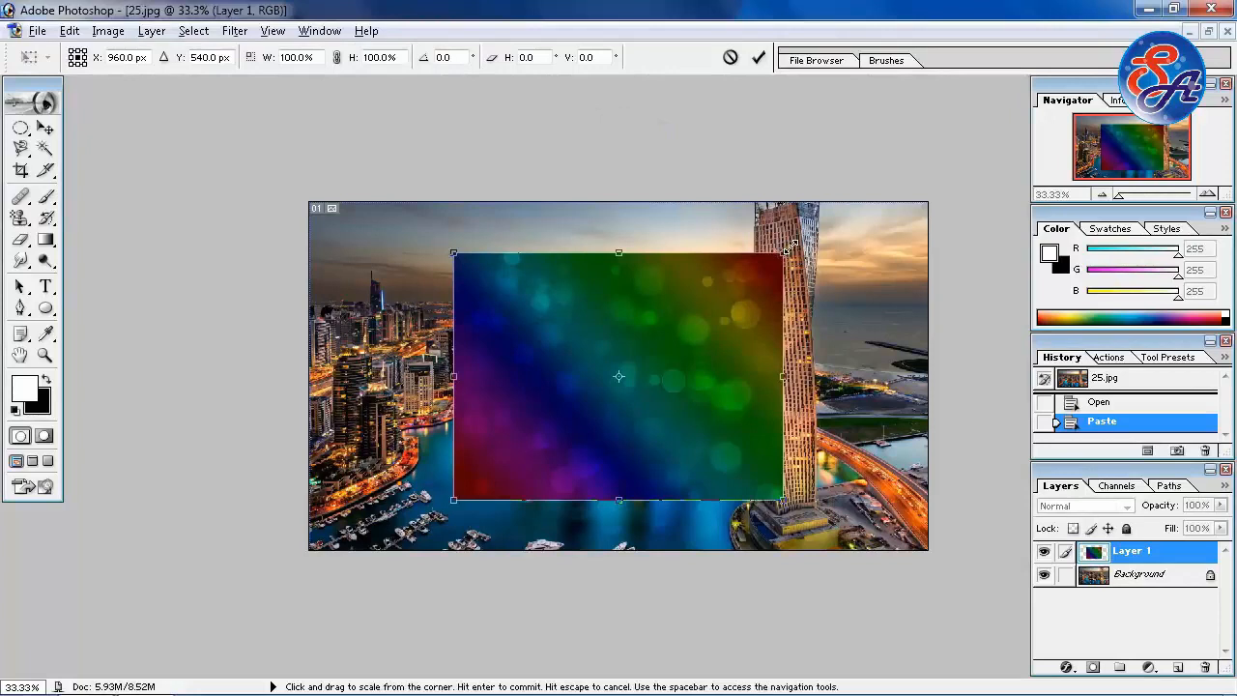
pyautogui.moveTo(789, 249); pyautogui.dragTo(974, 158)
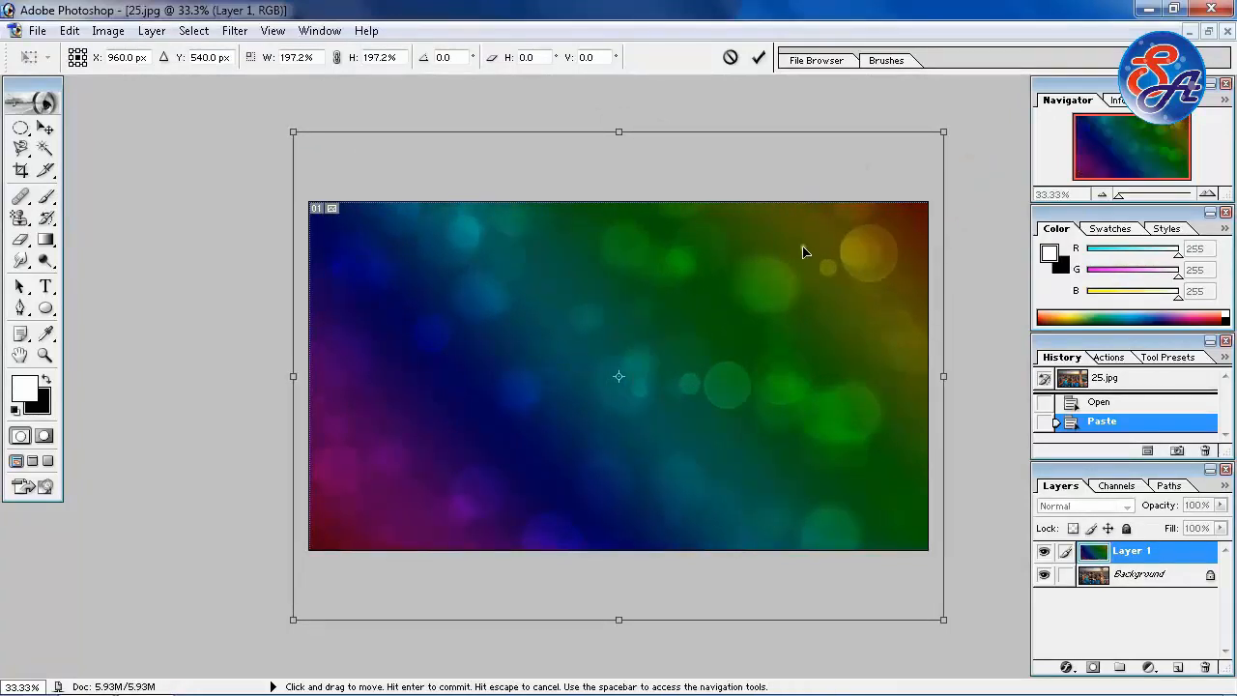
pyautogui.press('Return')
pyautogui.press('b')
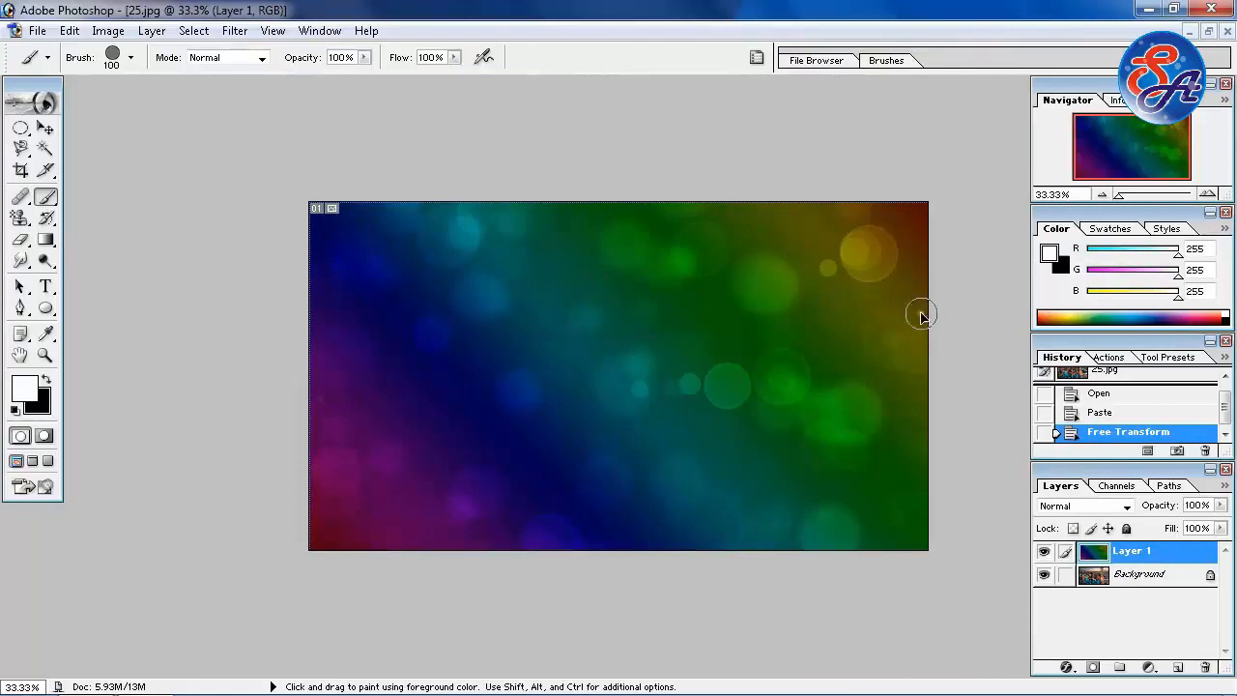
# - Try the Overlay and Color Dodge blend modes on the pasted bokeh layer and set it to Screen
pyautogui.click(1124, 507)
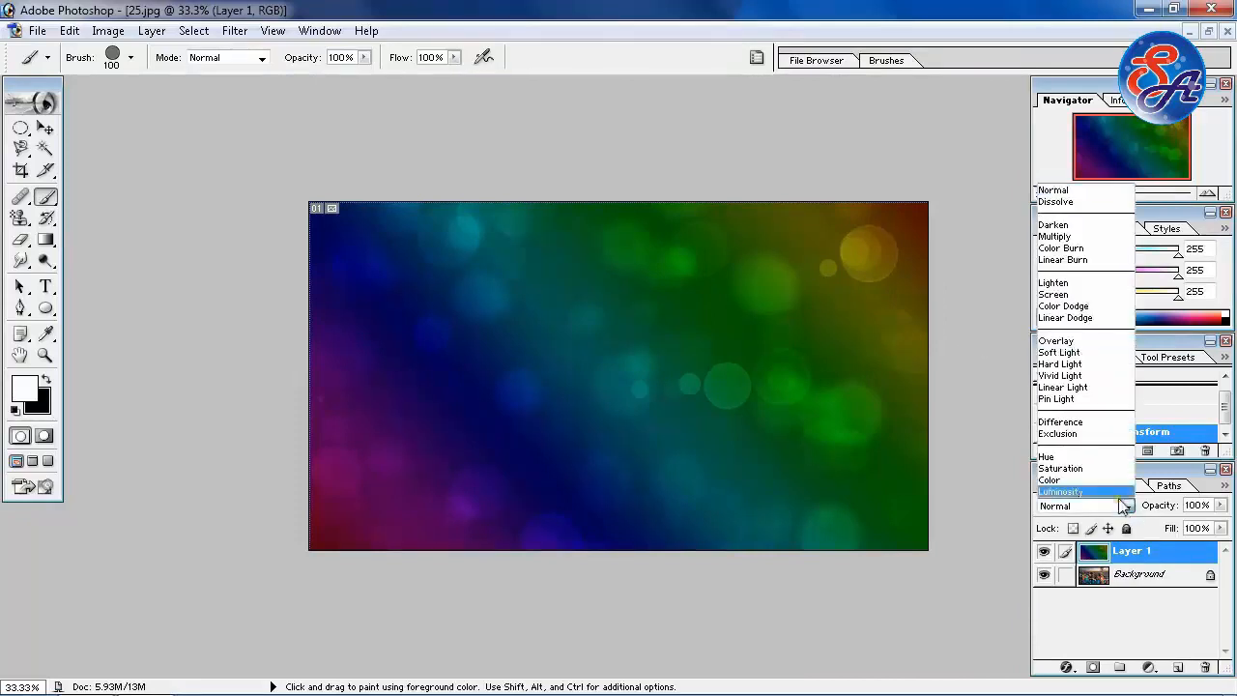
pyautogui.click(1107, 343)
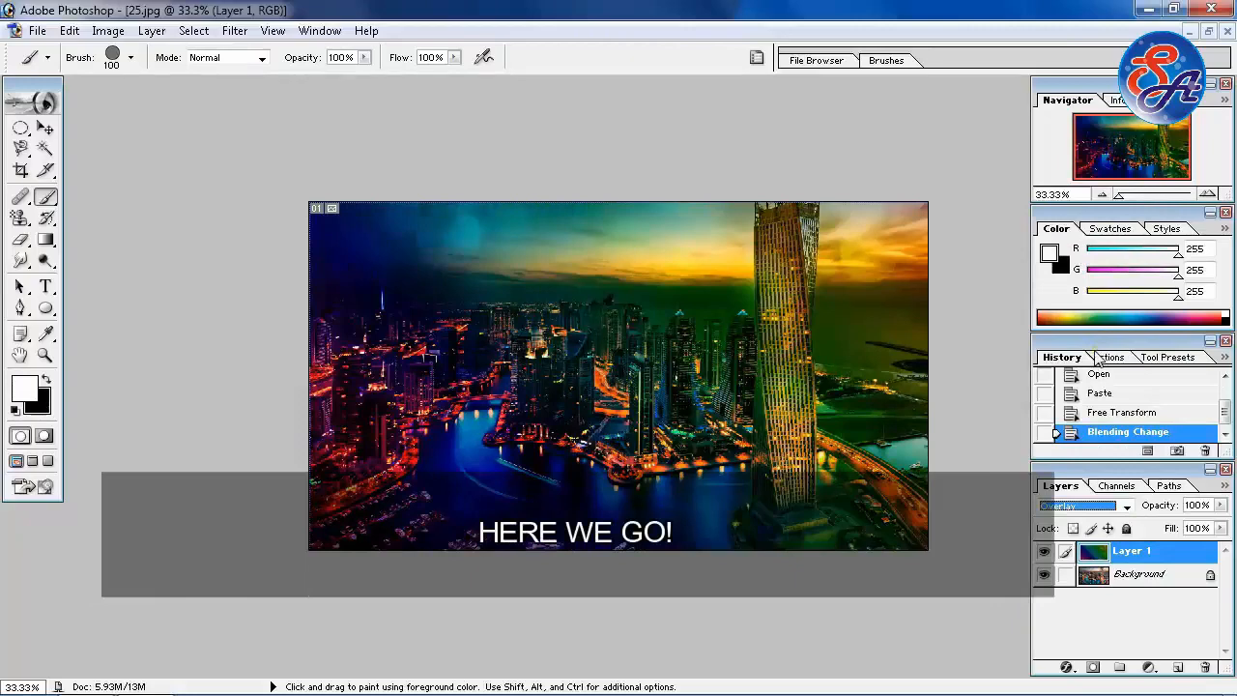
pyautogui.press('Up')
pyautogui.press('Up')
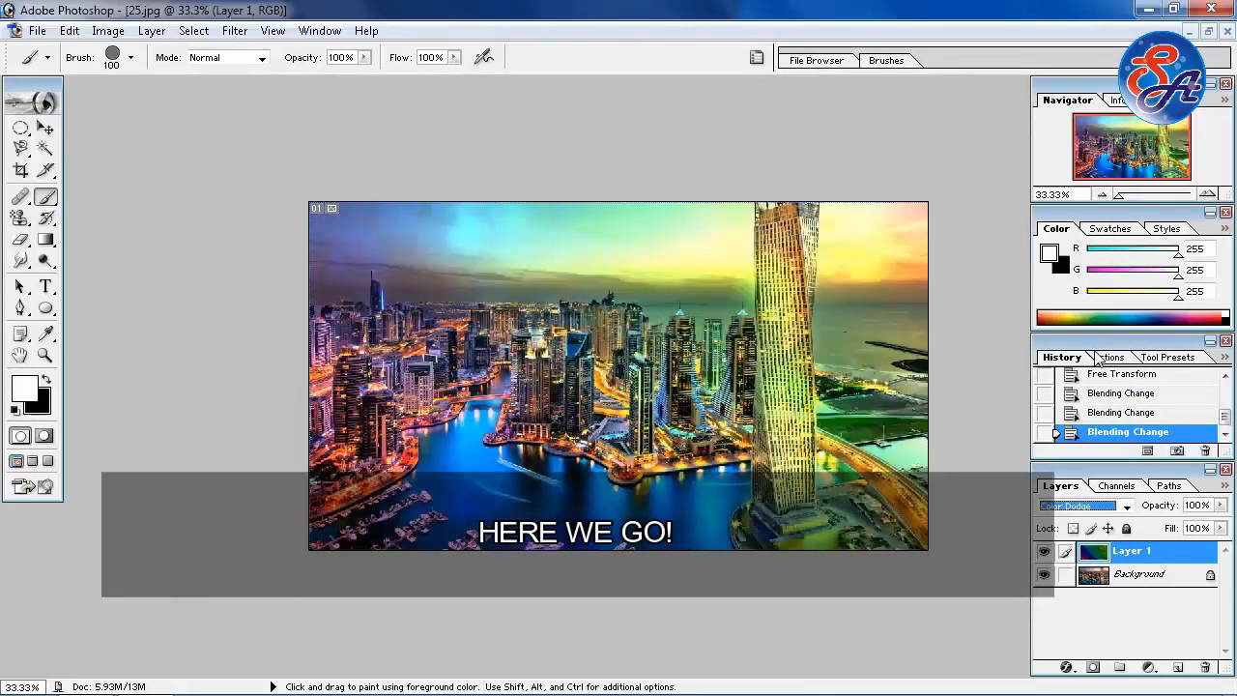
pyautogui.press('Up')
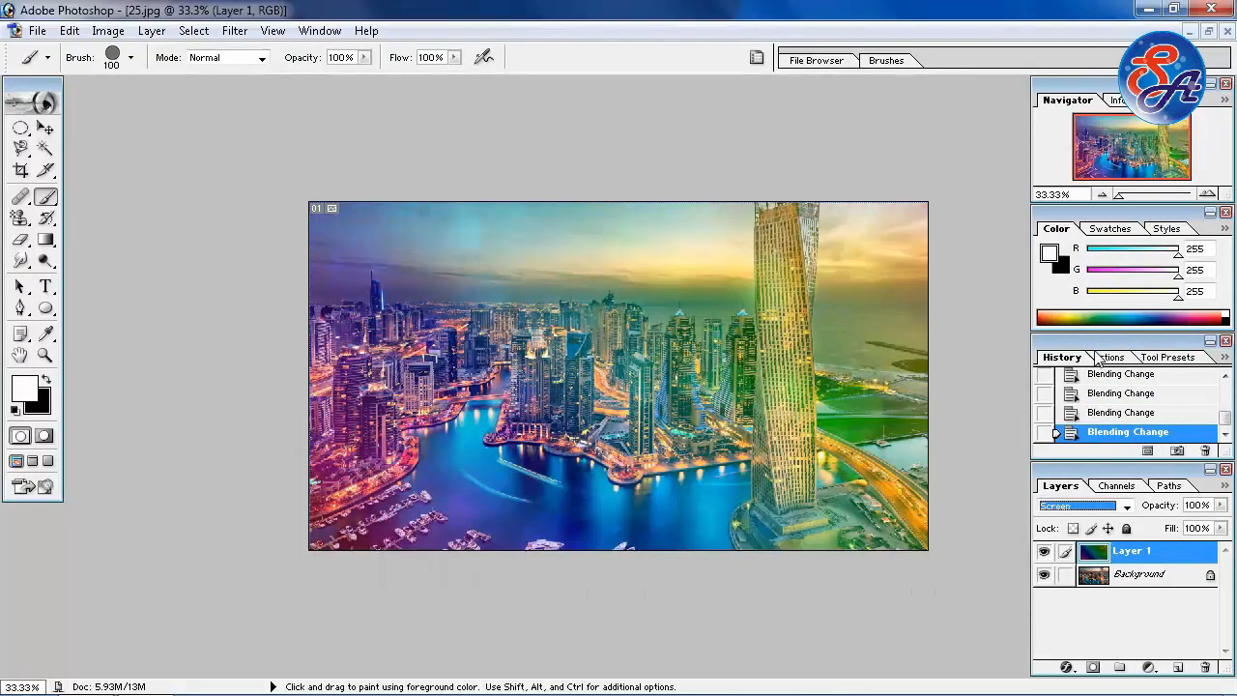